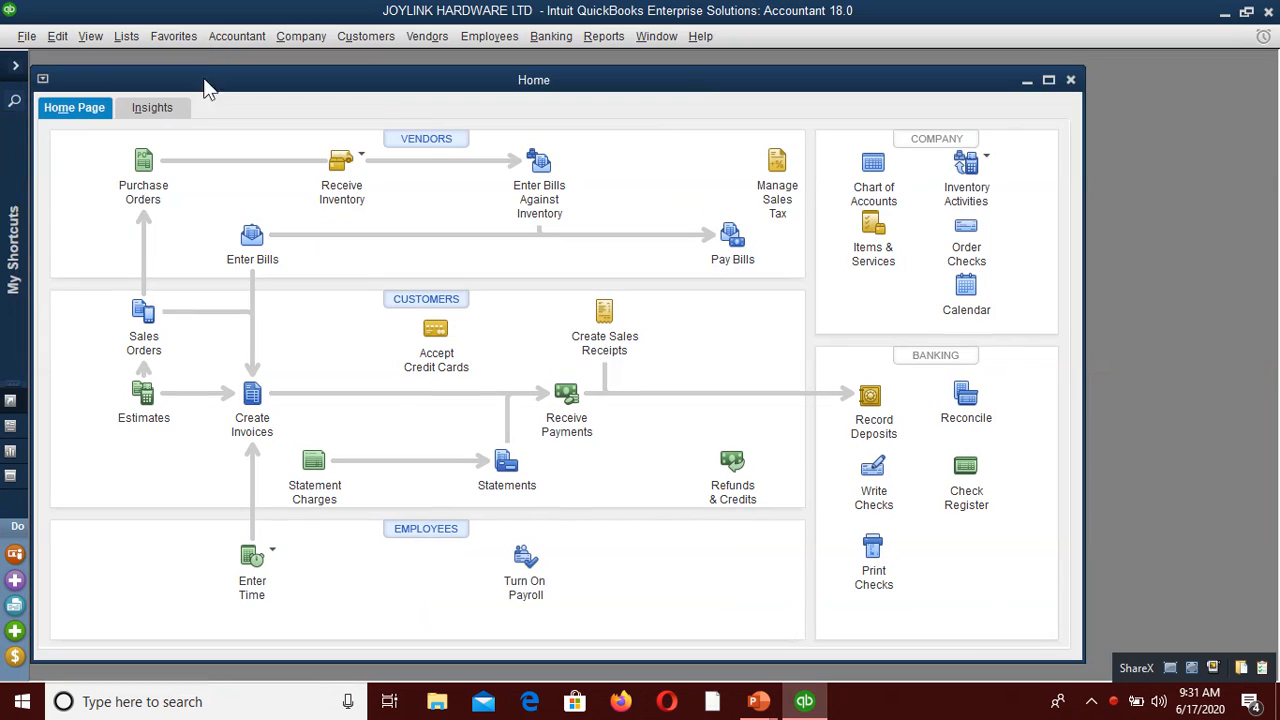
Maximize the home page and review the existing vendors and the items and services list
left_click(1049, 81)
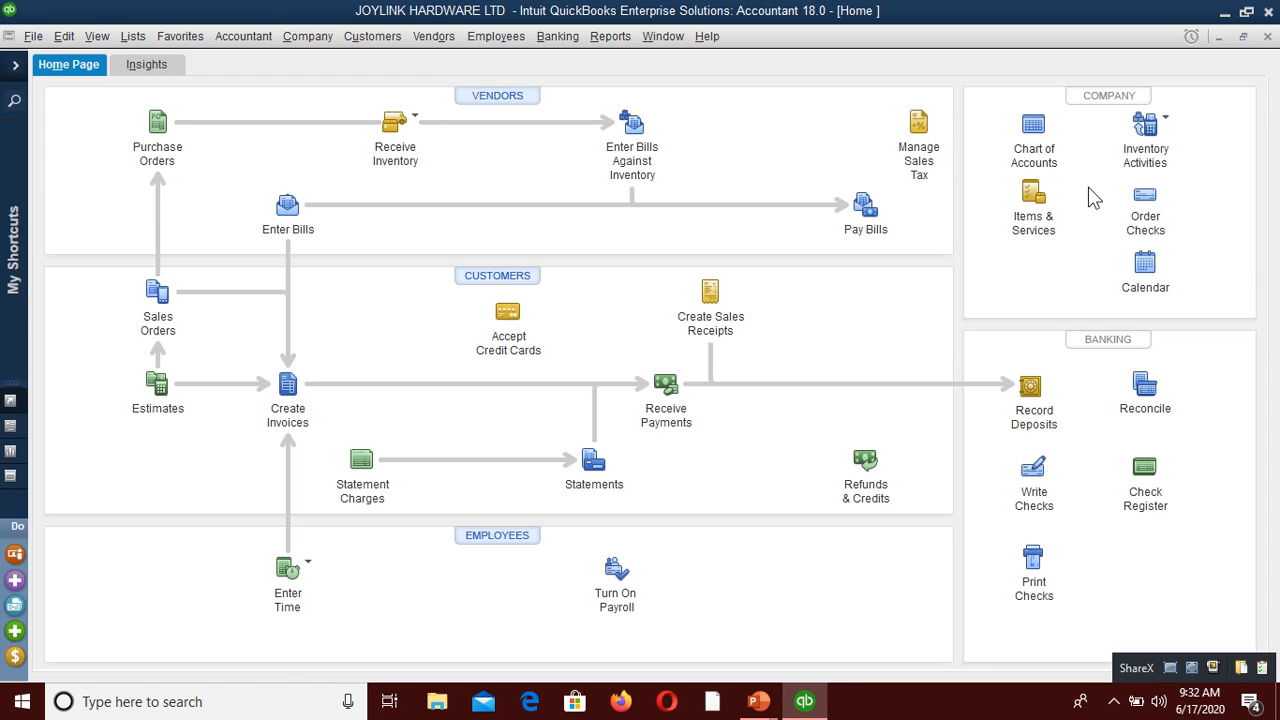
left_click(484, 100)
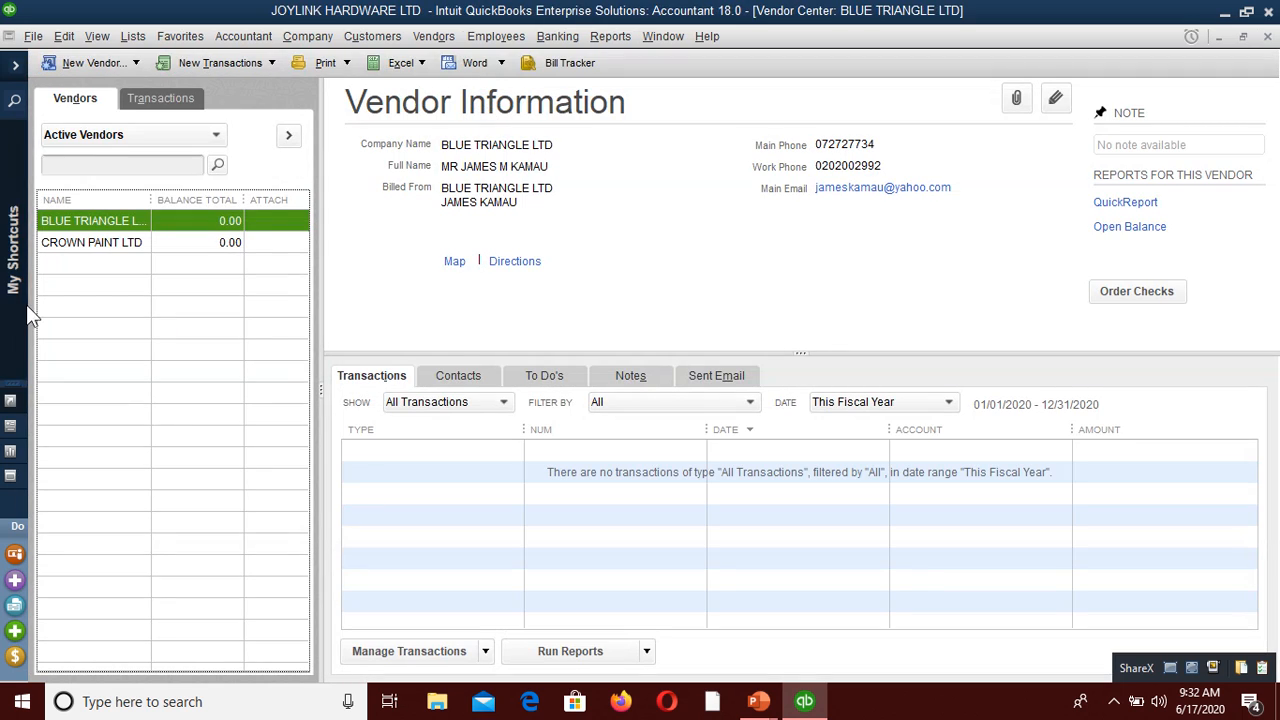
left_click(1268, 36)
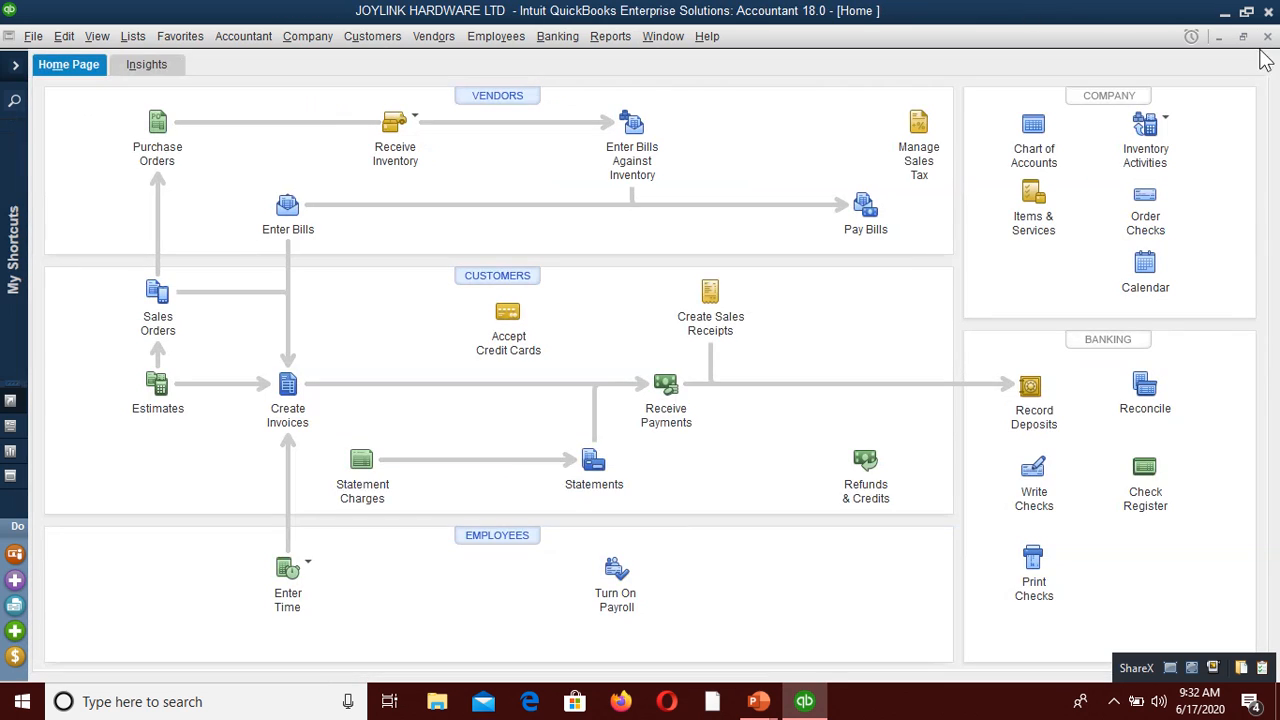
left_click(1034, 208)
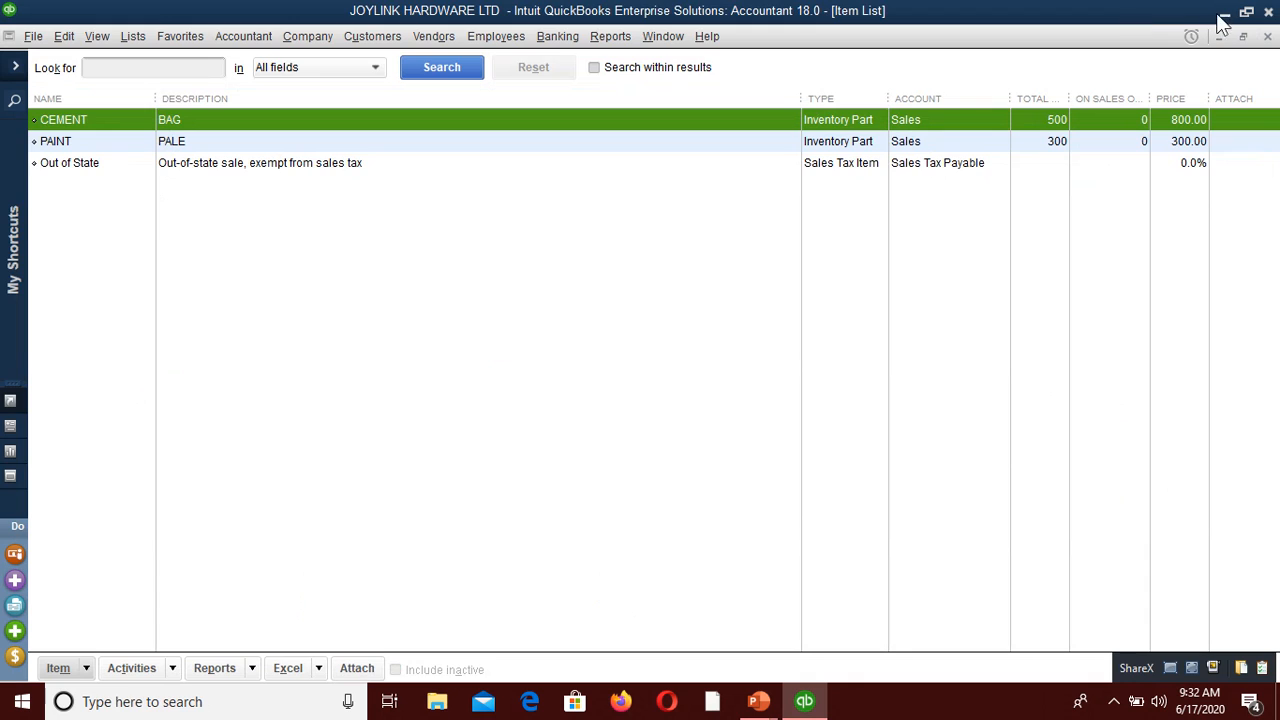
left_click(1266, 37)
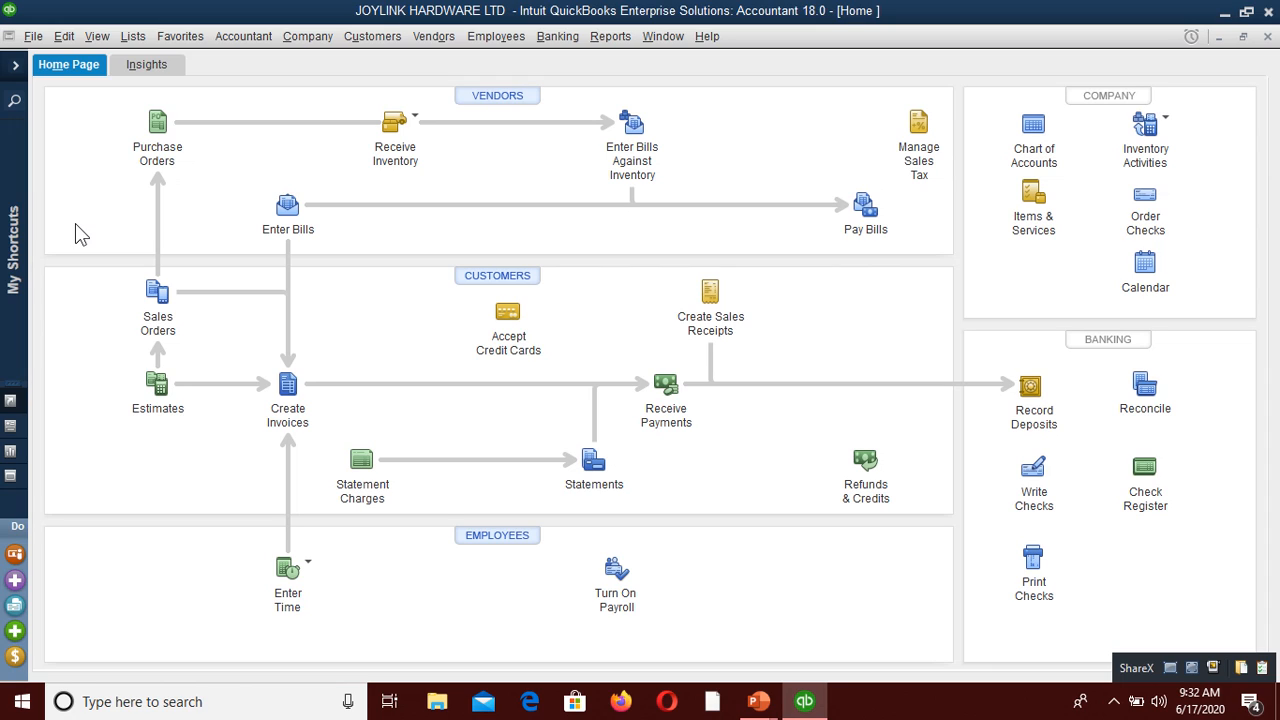
Start a purchase order for vendor BLUE TRIANGLE LTD with CEMENT as the first line item
left_click(155, 150)
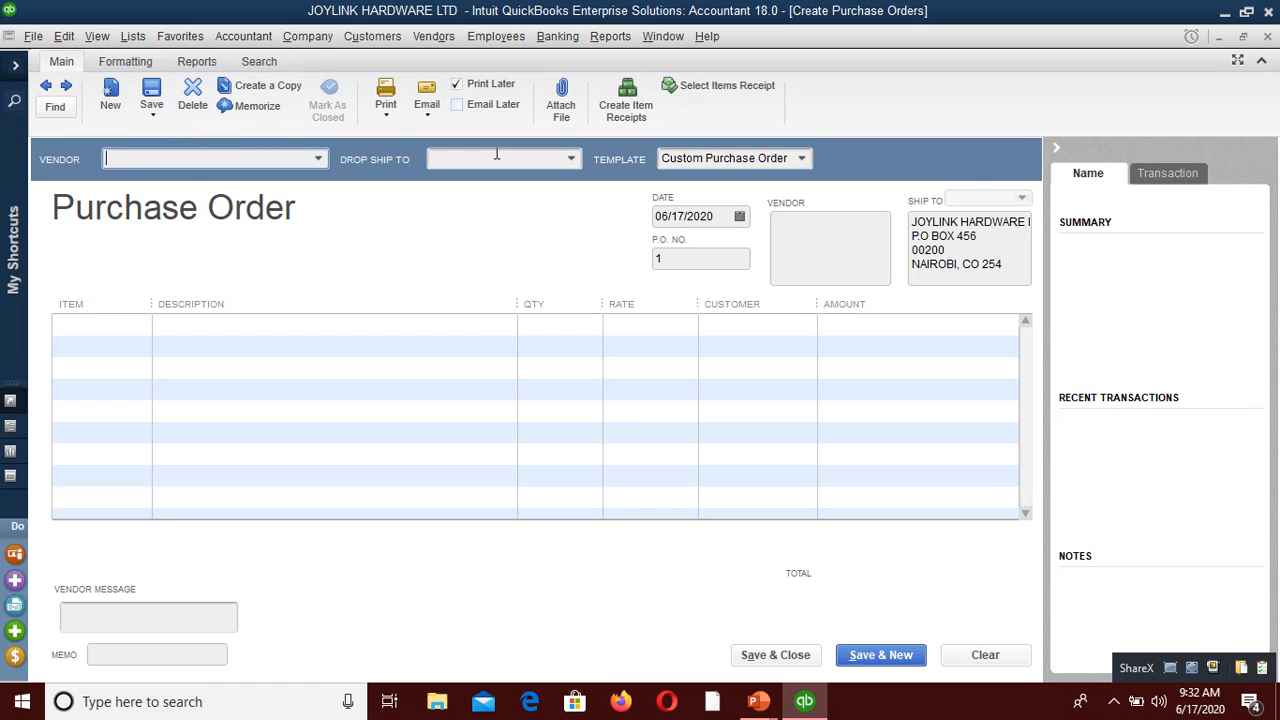
left_click(319, 160)
left_click(188, 227)
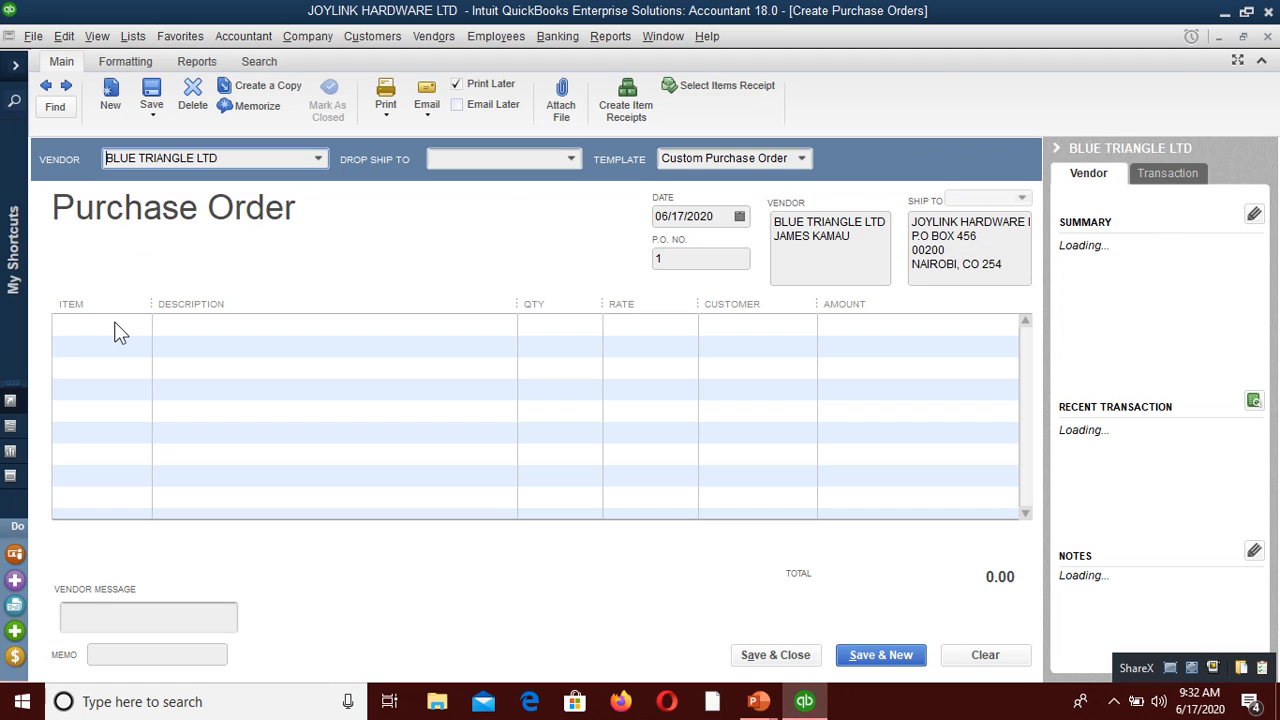
left_click(164, 325)
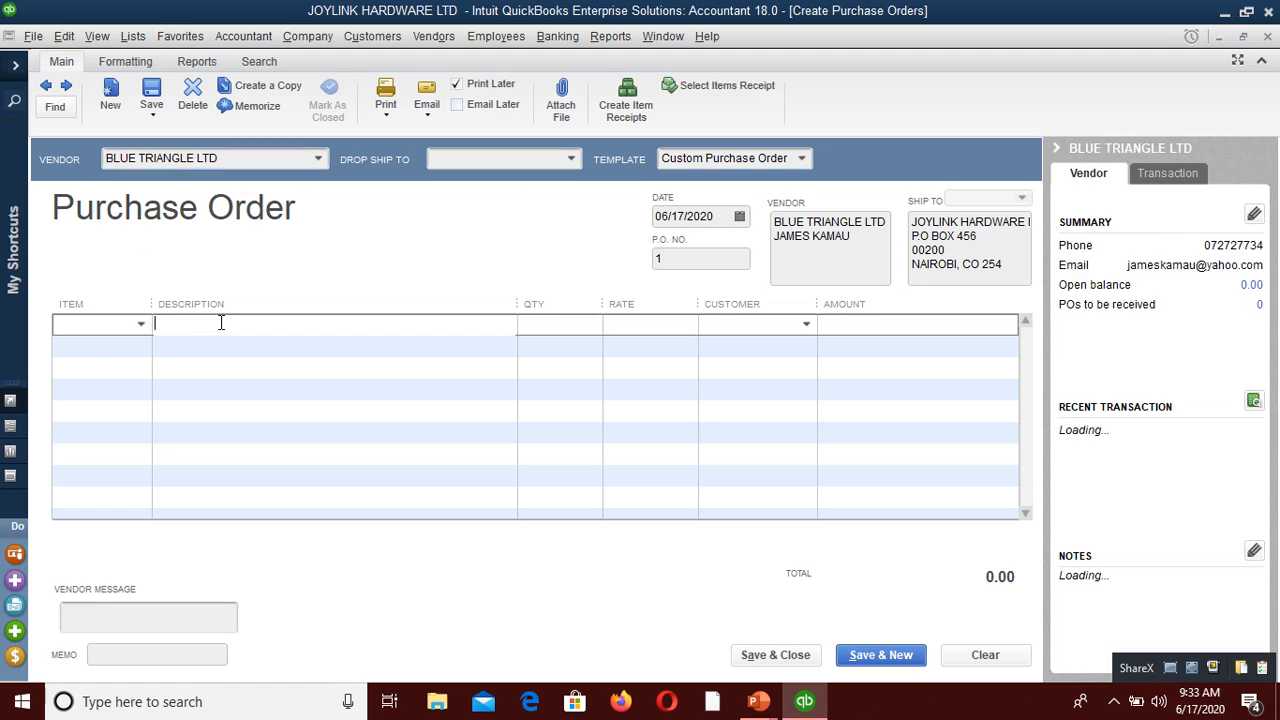
left_click(142, 325)
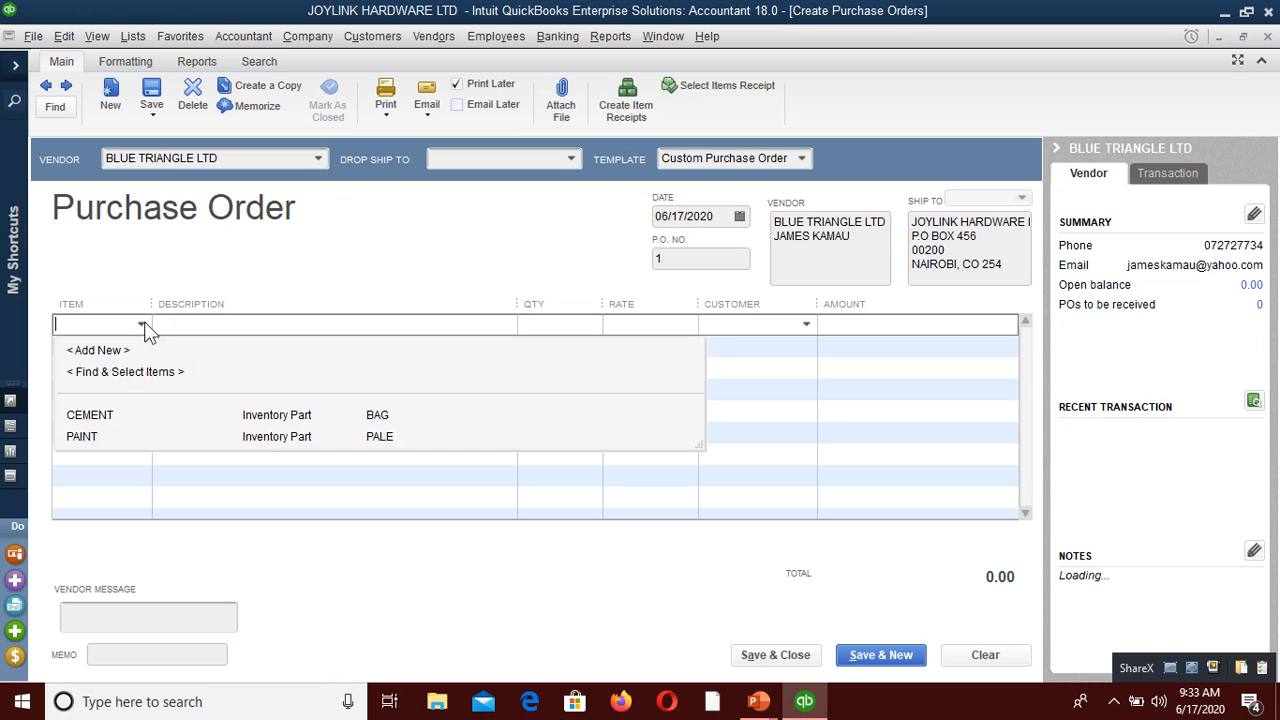
left_click(104, 416)
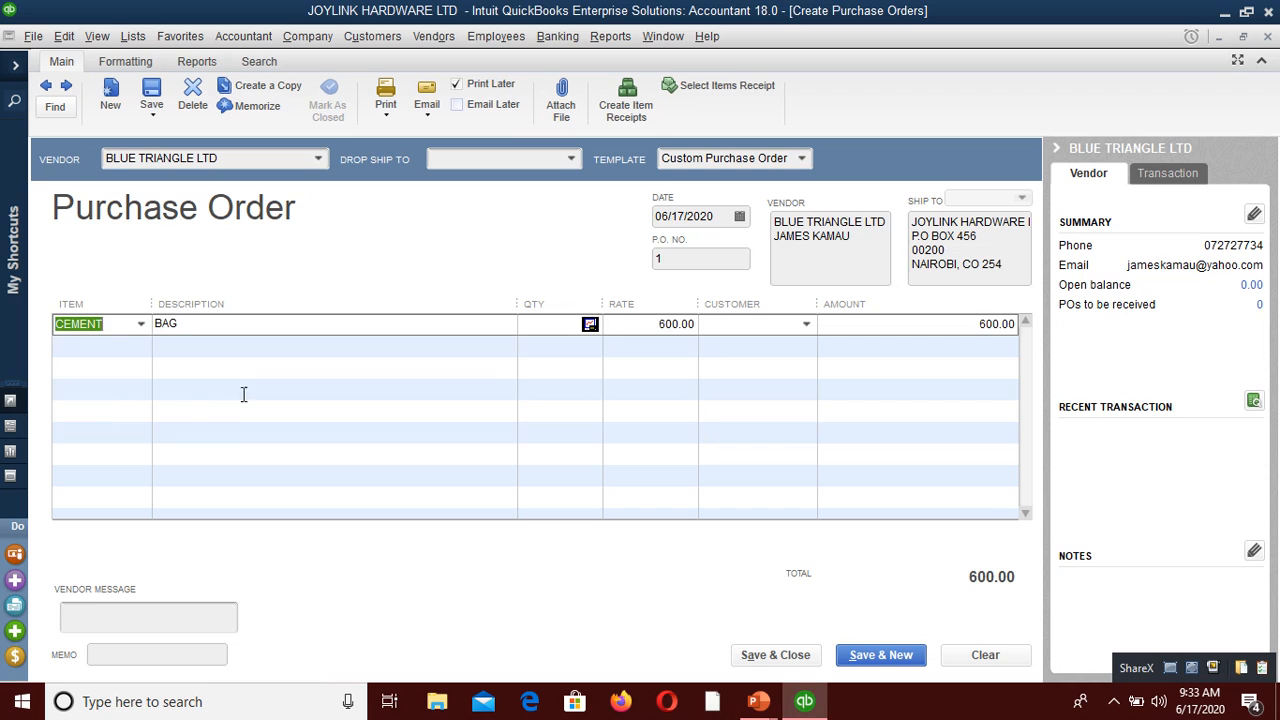
Set the CEMENT line's quantity to 15, then save and close the purchase order
left_click(545, 305)
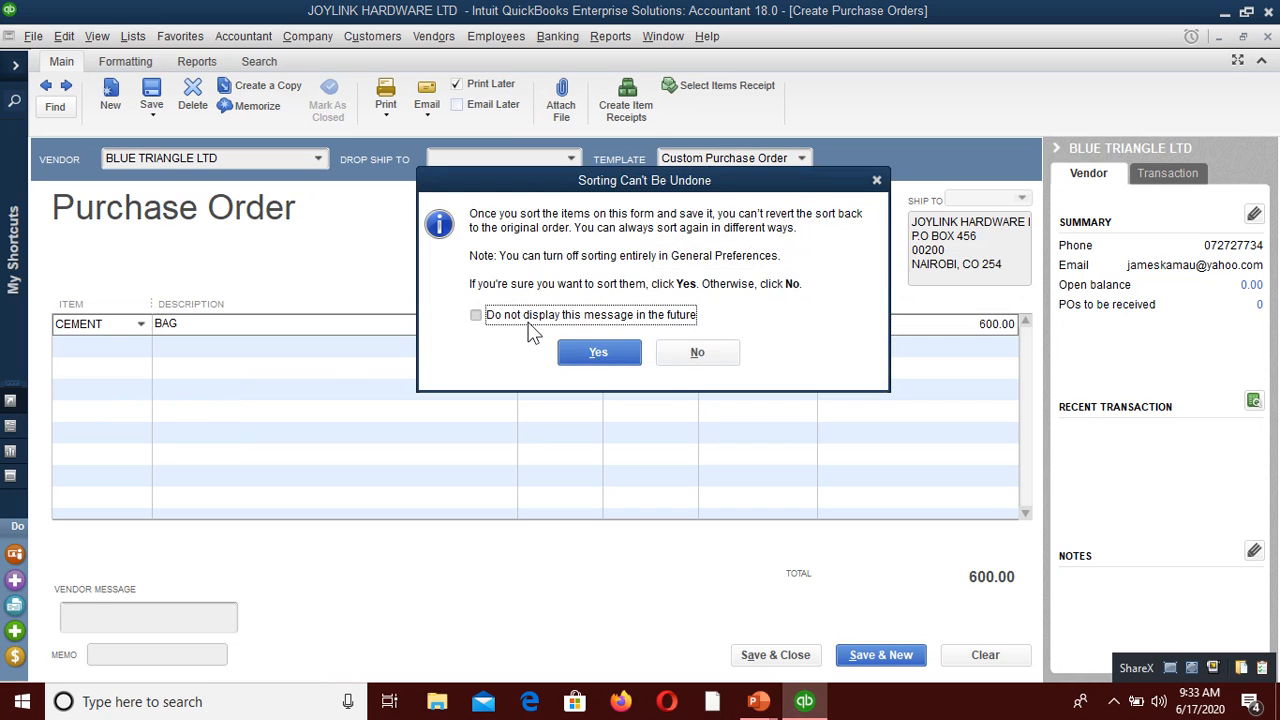
left_click(697, 353)
left_click(558, 326)
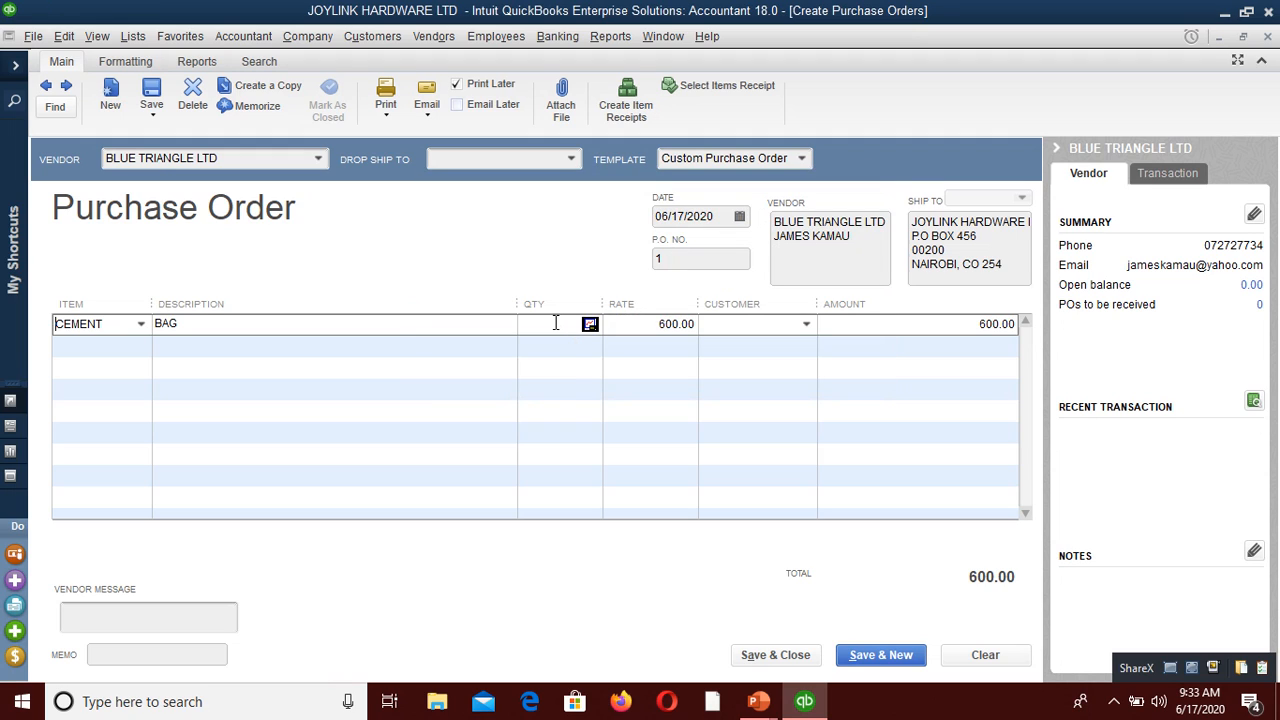
type("15")
left_click(921, 324)
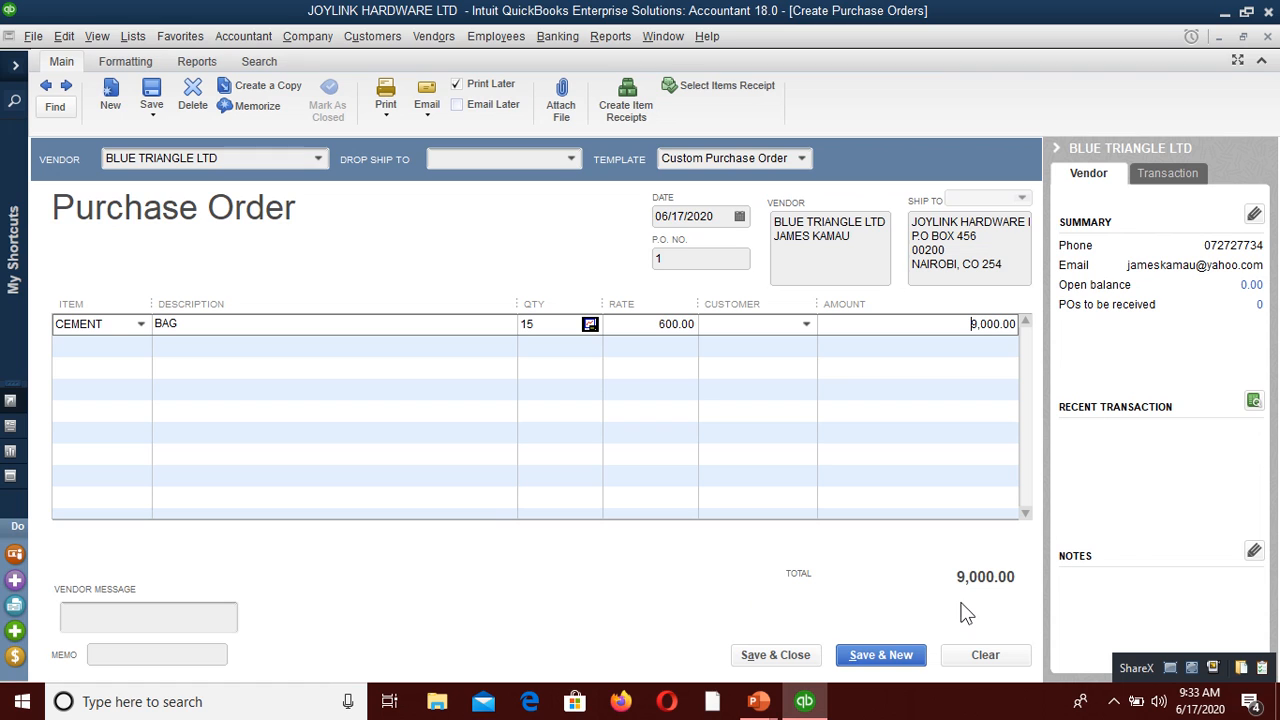
left_click(794, 662)
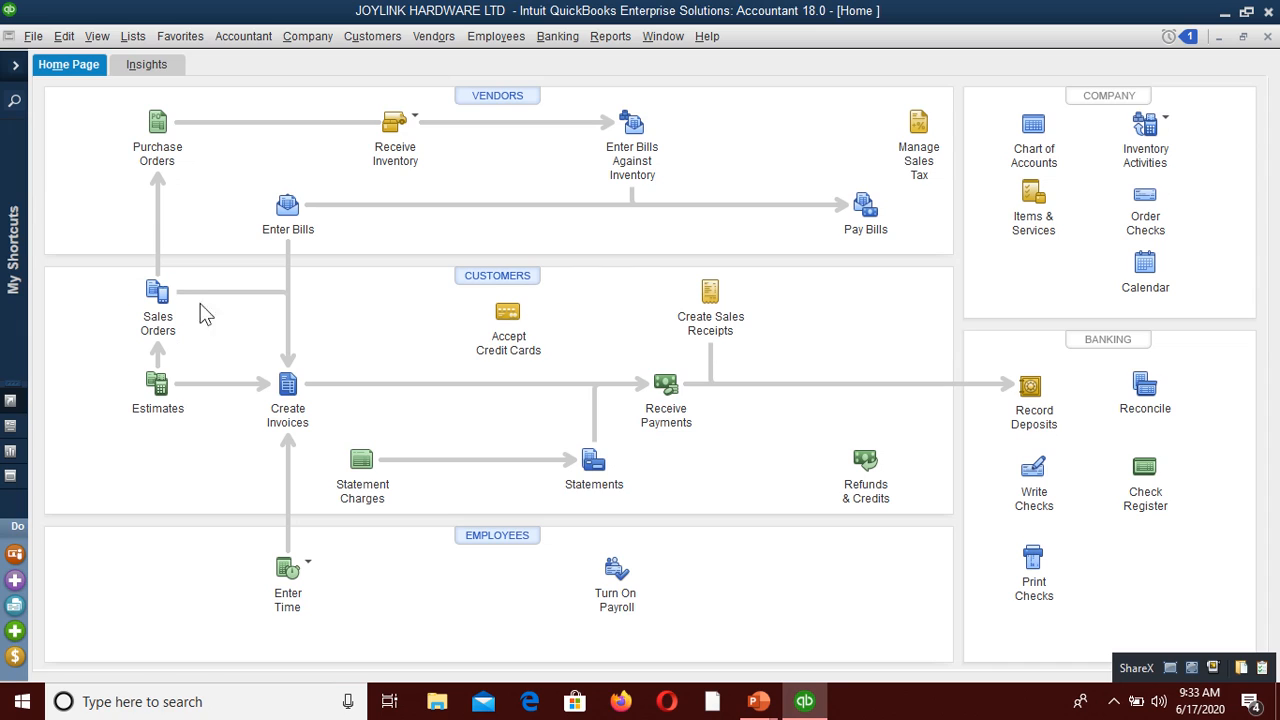
Receive inventory with a bill from BLUE TRIANGLE LTD against its open 06/17/2020 purchase order, then save and close the bill
left_click(414, 129)
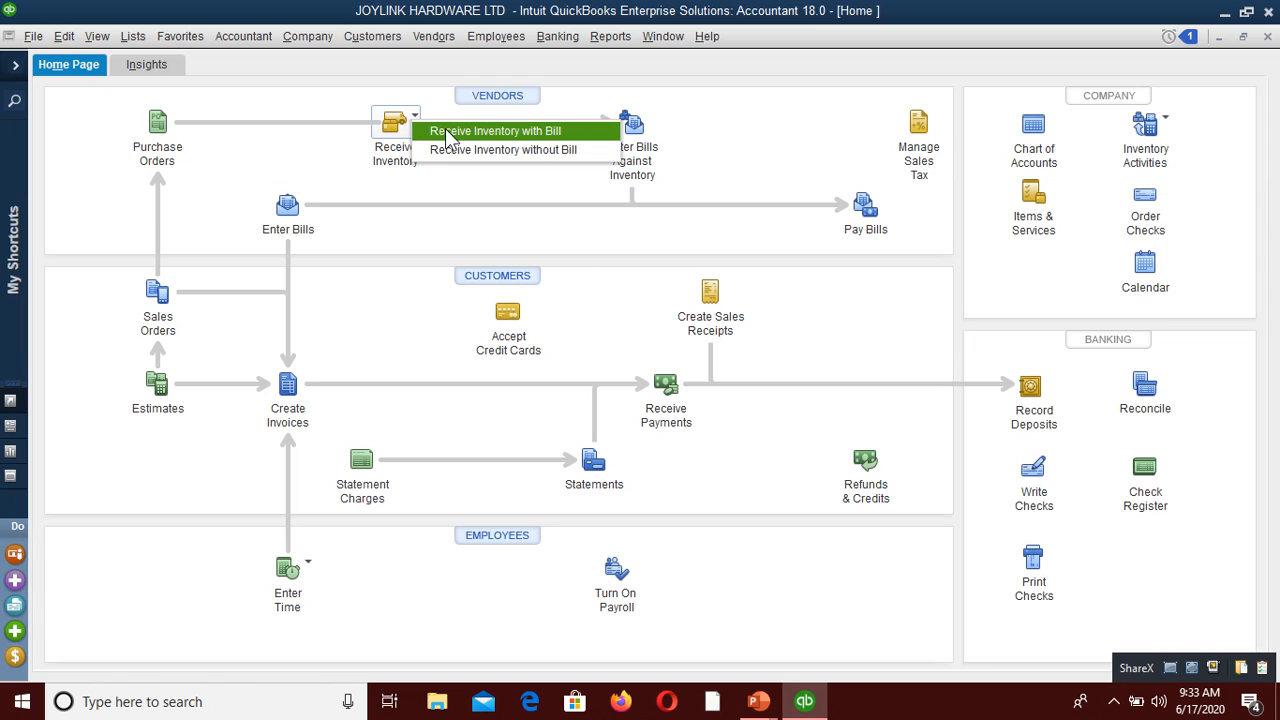
left_click(504, 132)
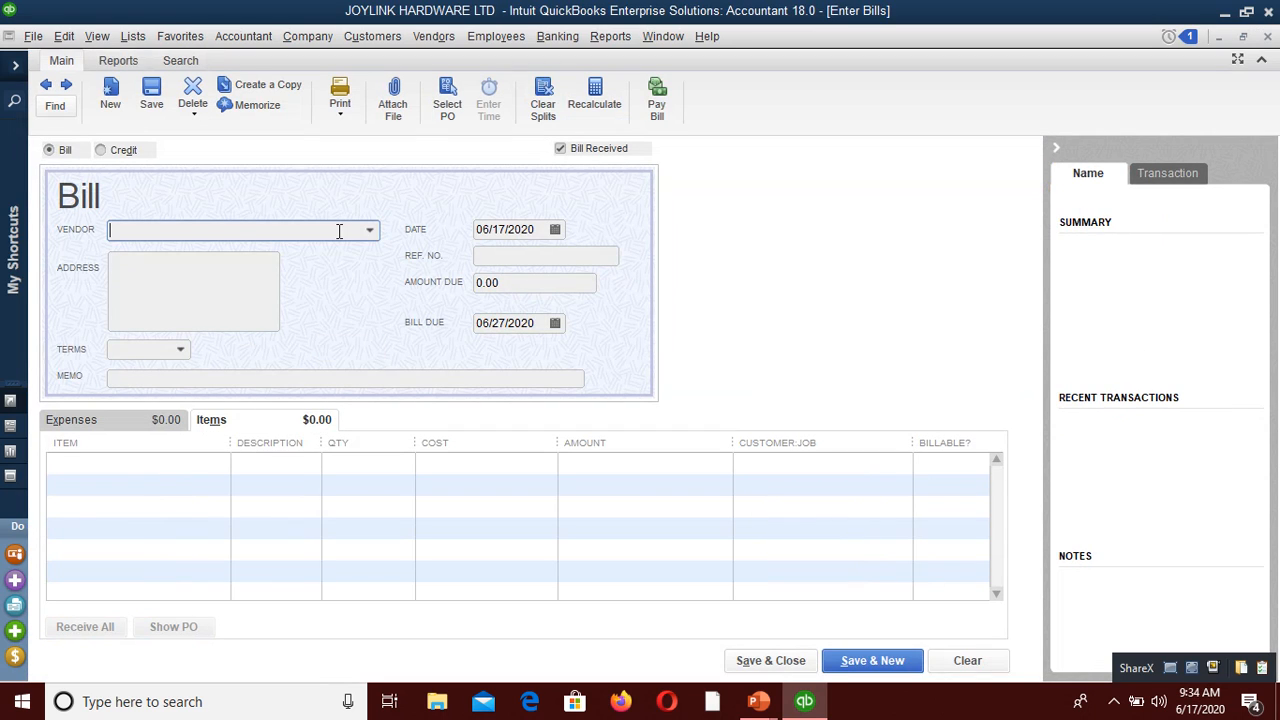
left_click(371, 232)
left_click(210, 297)
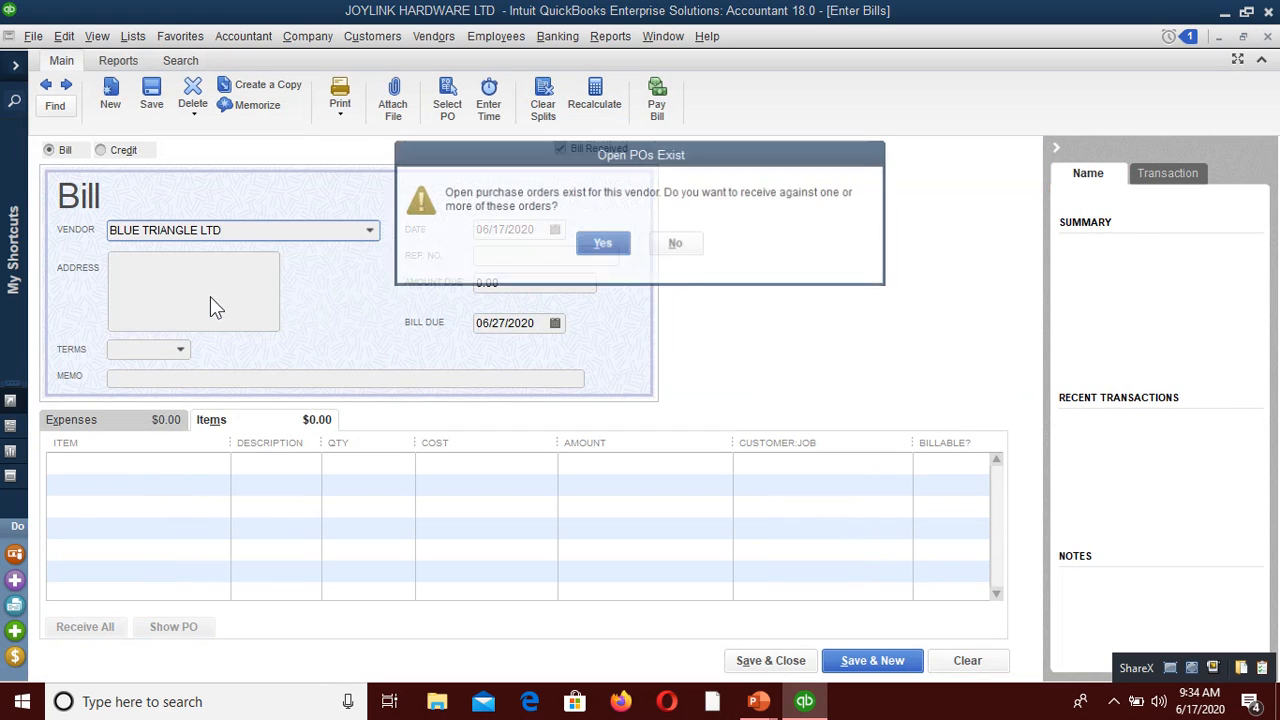
left_click(618, 248)
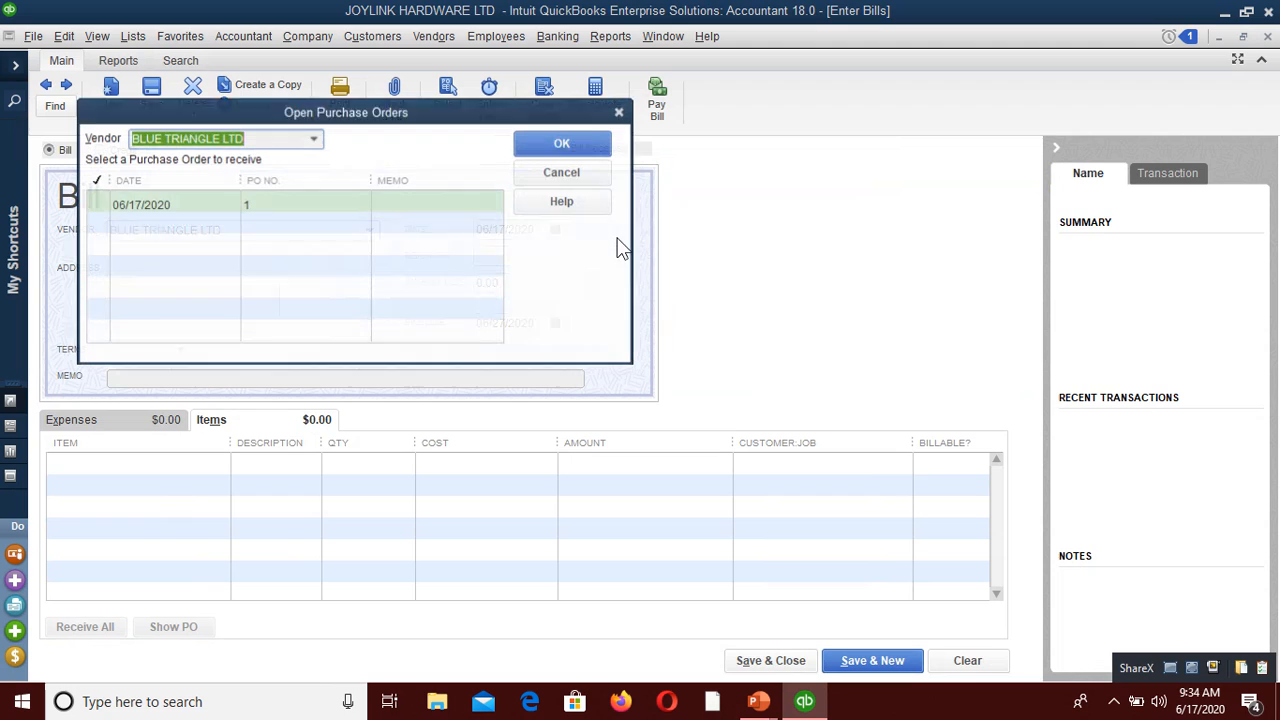
left_click(97, 202)
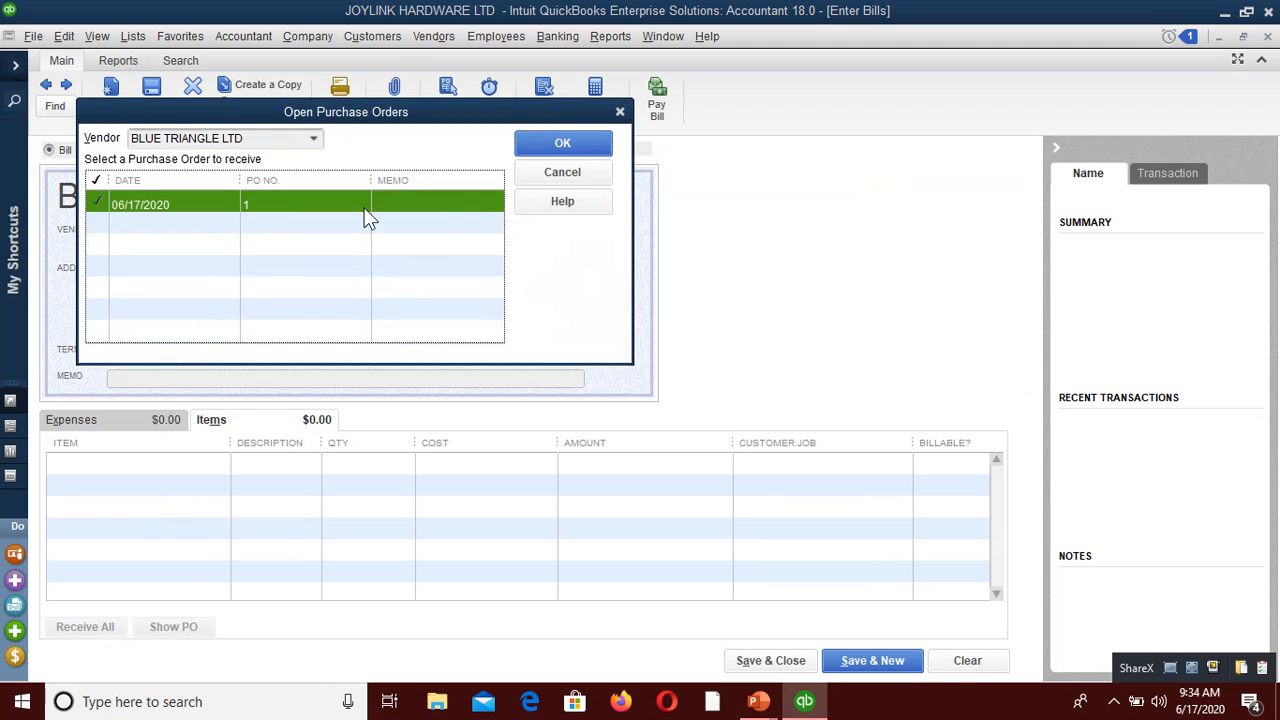
left_click(558, 150)
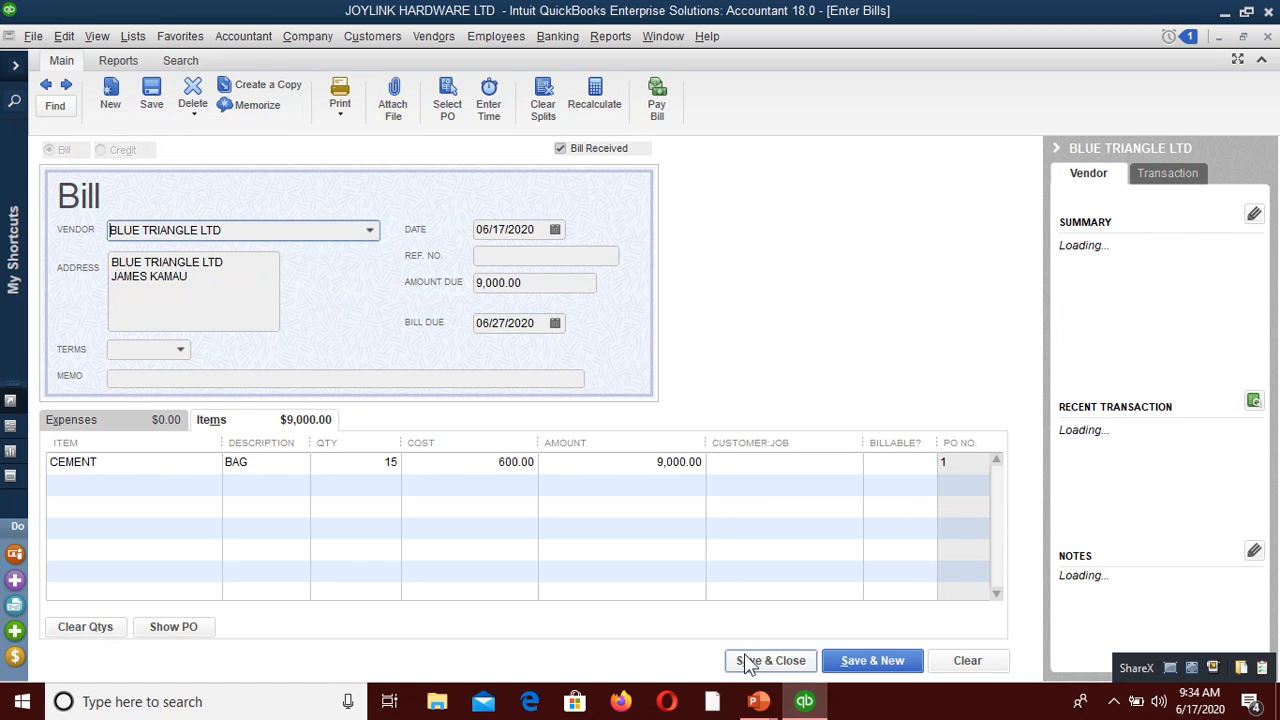
left_click(745, 660)
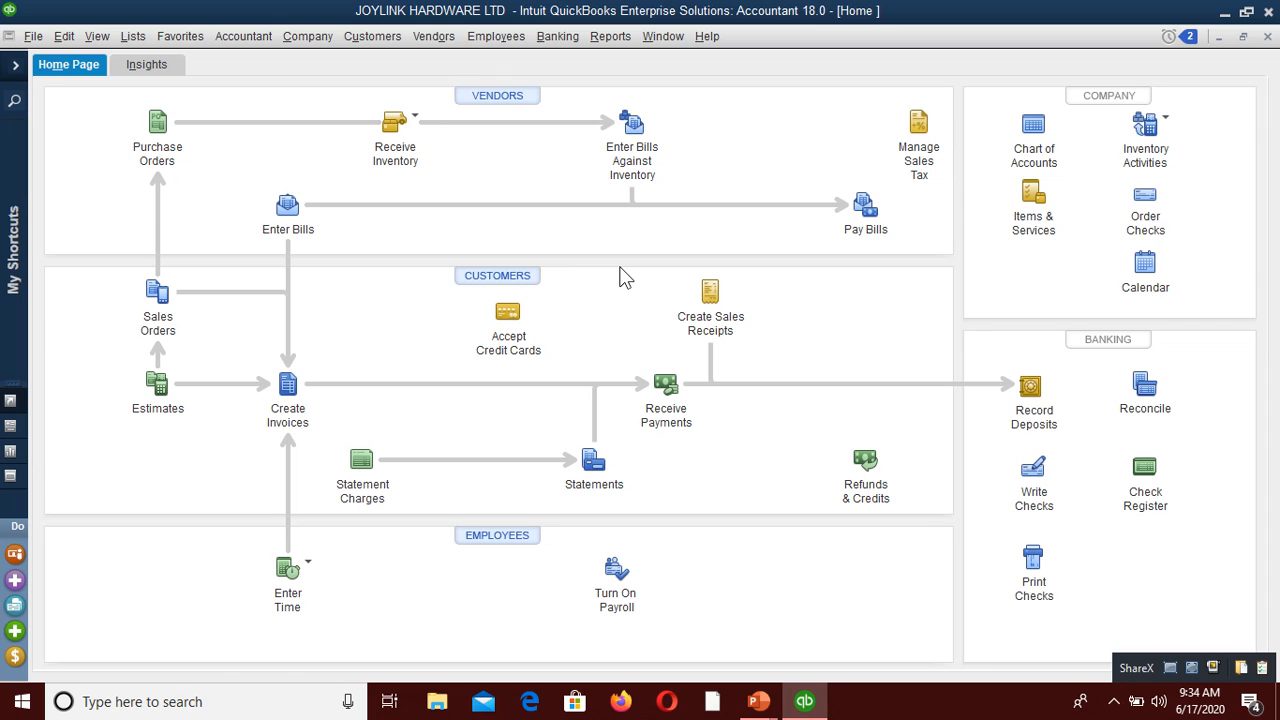
Start a purchase order for vendor CROWN PAINT LTD with PAINT as the first line item
left_click(160, 124)
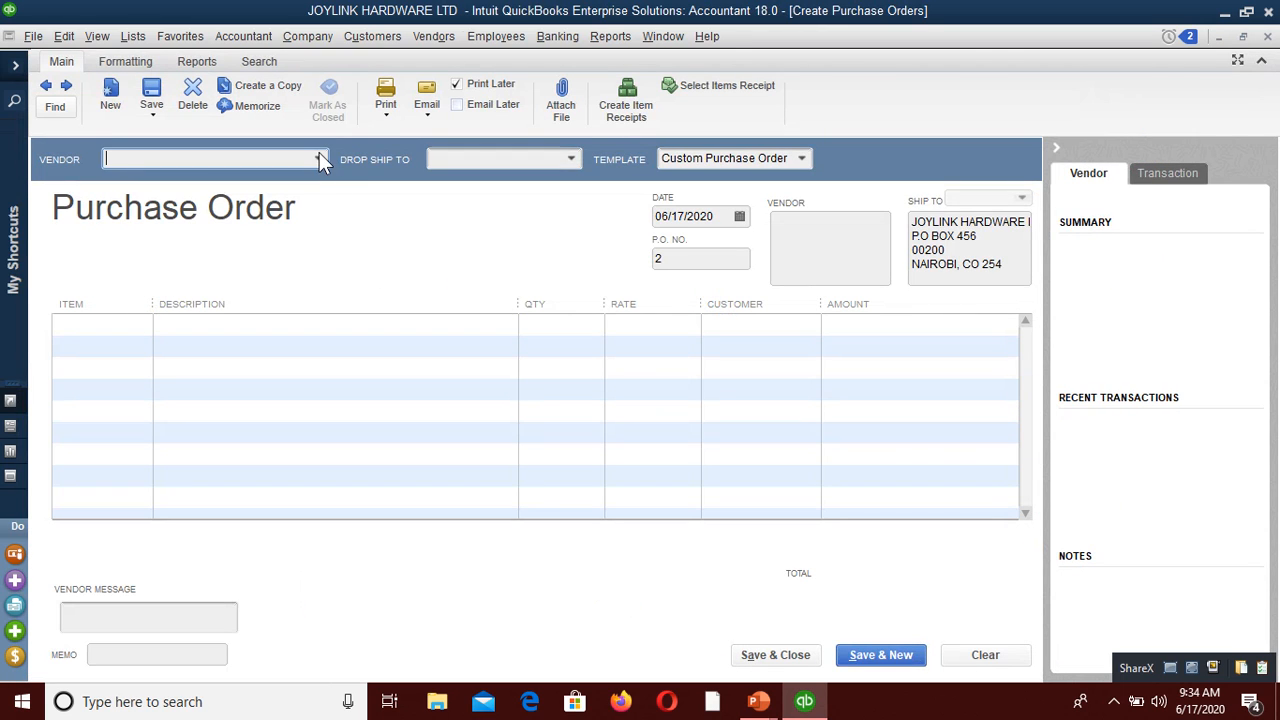
left_click(319, 158)
left_click(194, 249)
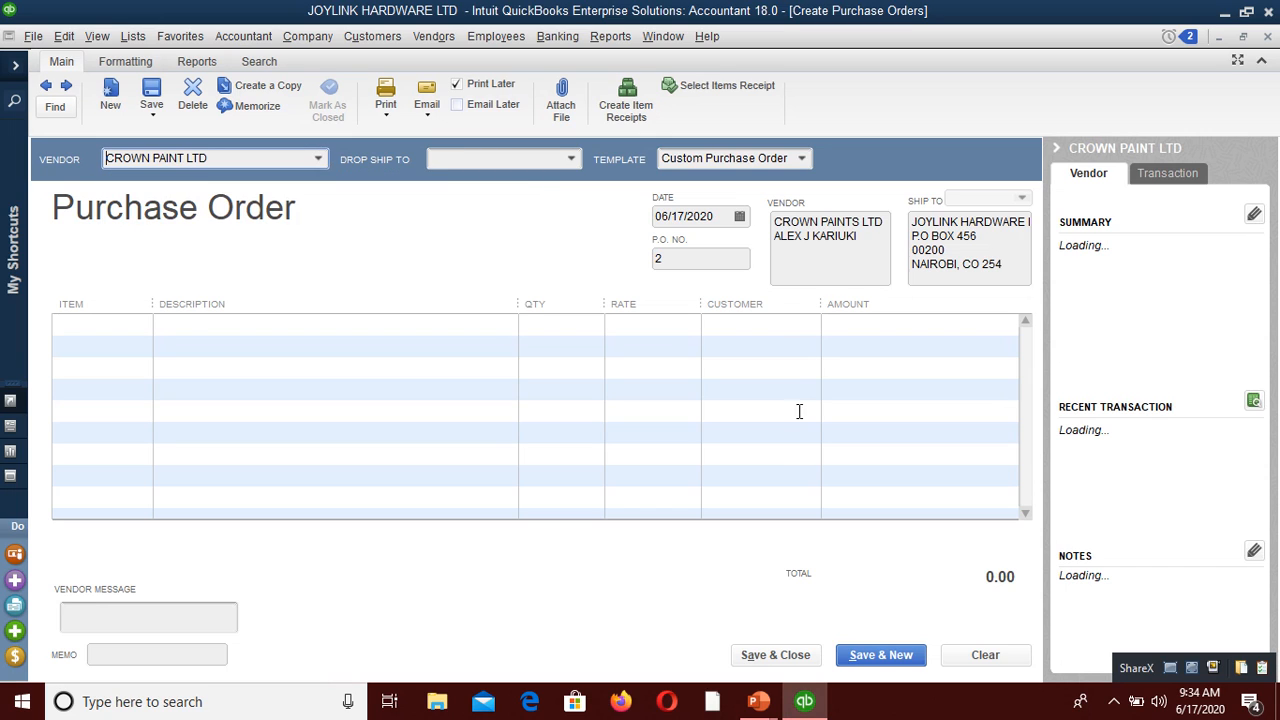
left_click(110, 322)
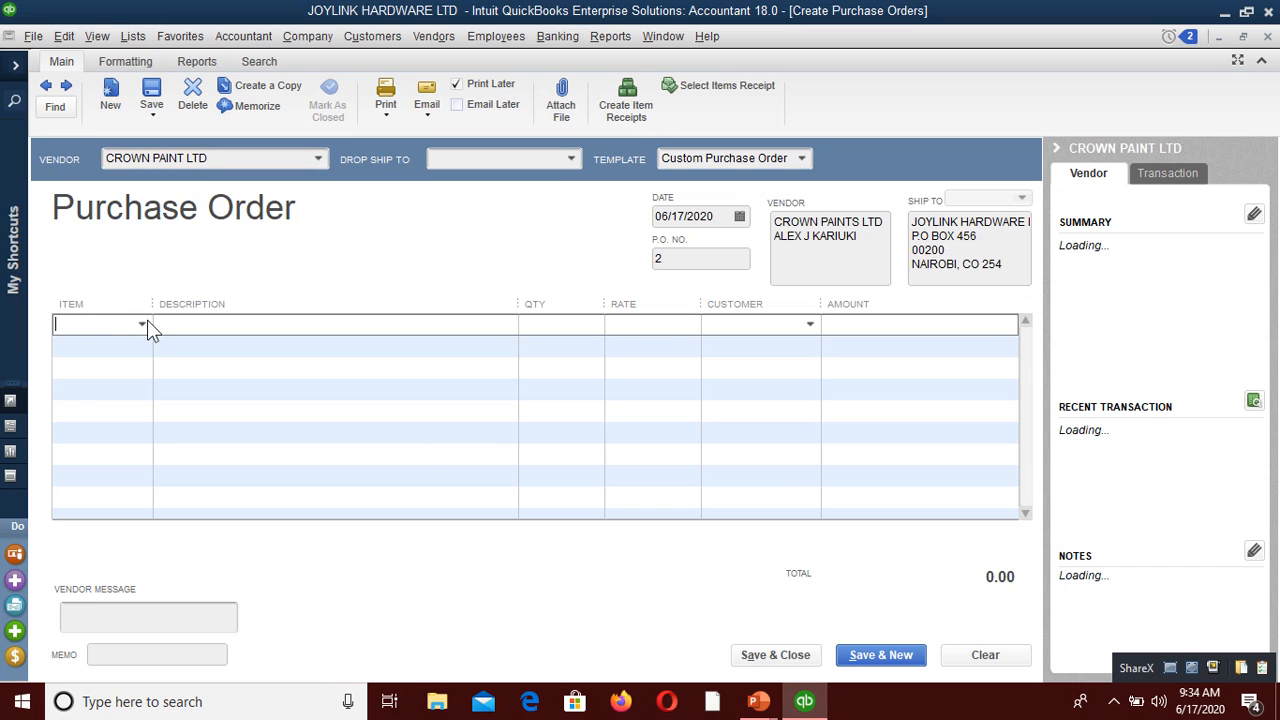
left_click(142, 324)
left_click(103, 437)
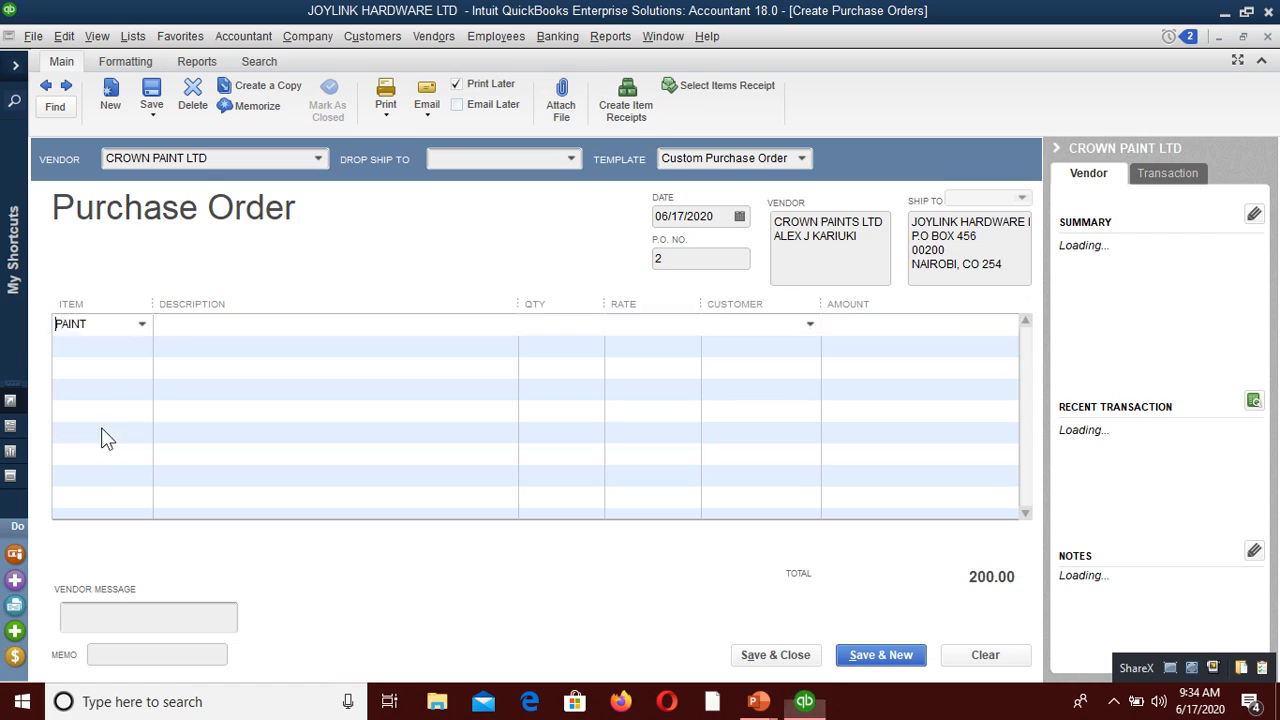
Set the PAINT line's quantity to 30, then save and close the purchase order
left_click(536, 323)
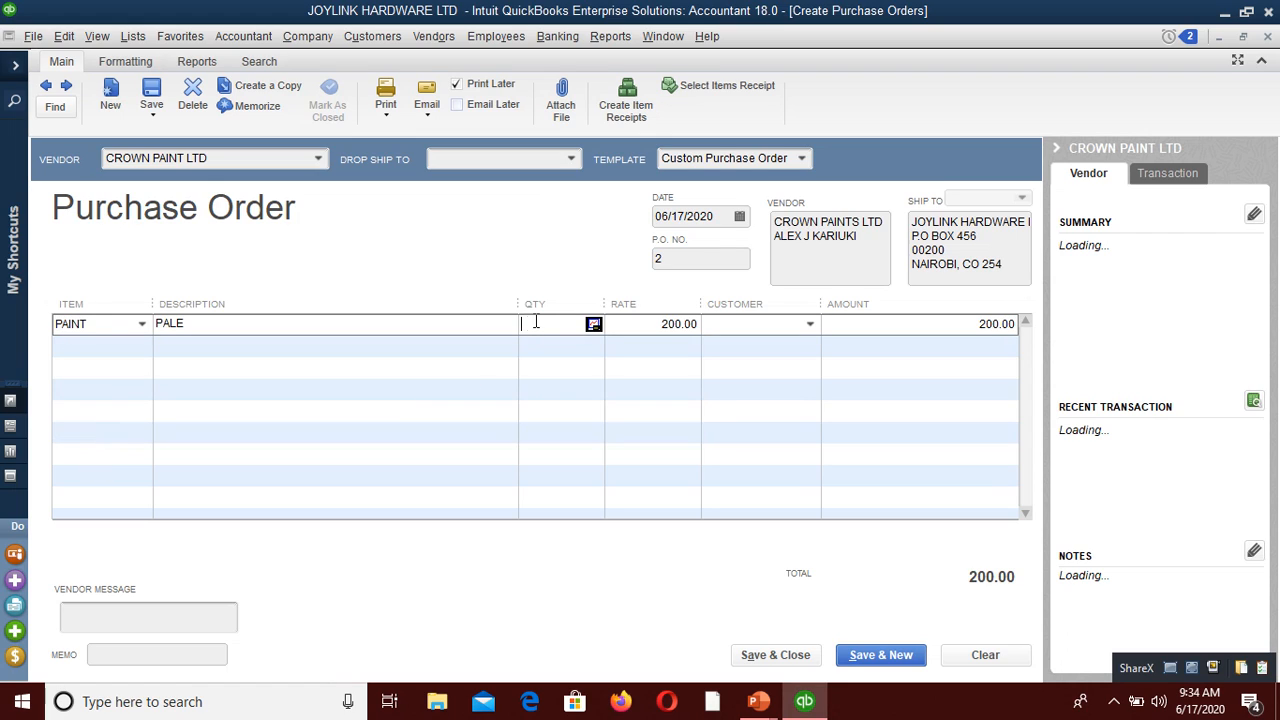
type("30")
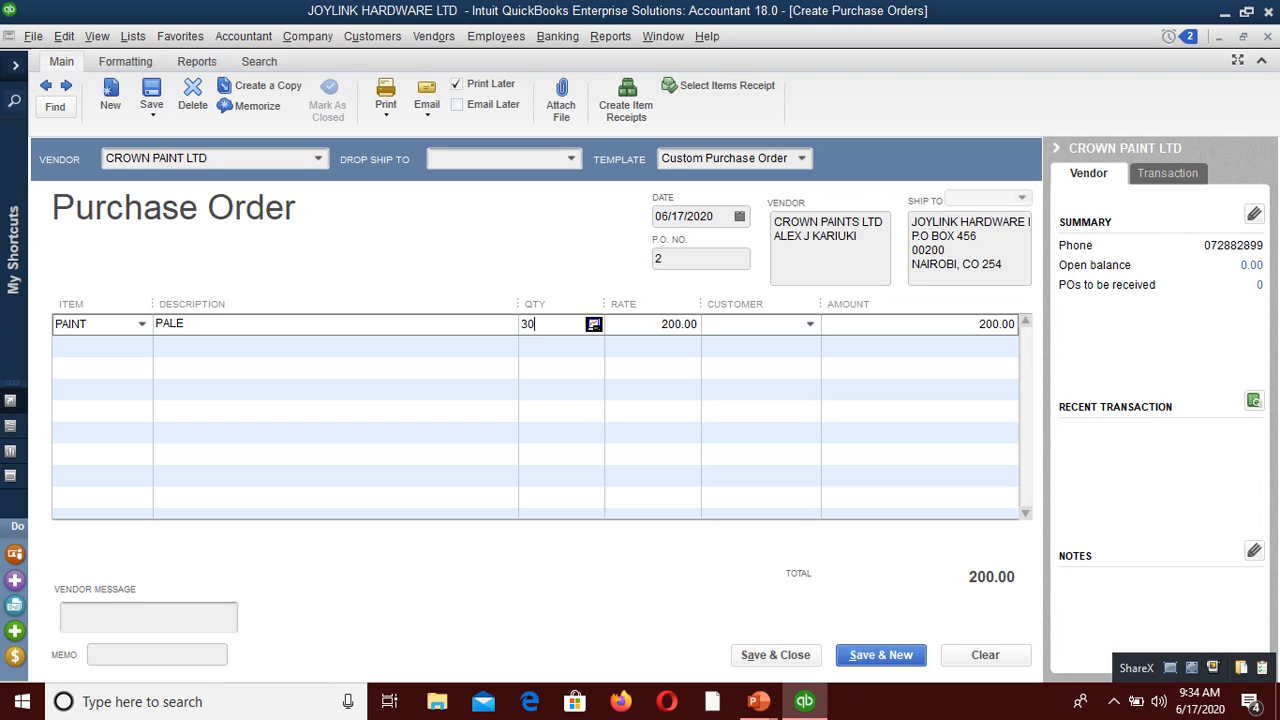
left_click(949, 323)
left_click(750, 658)
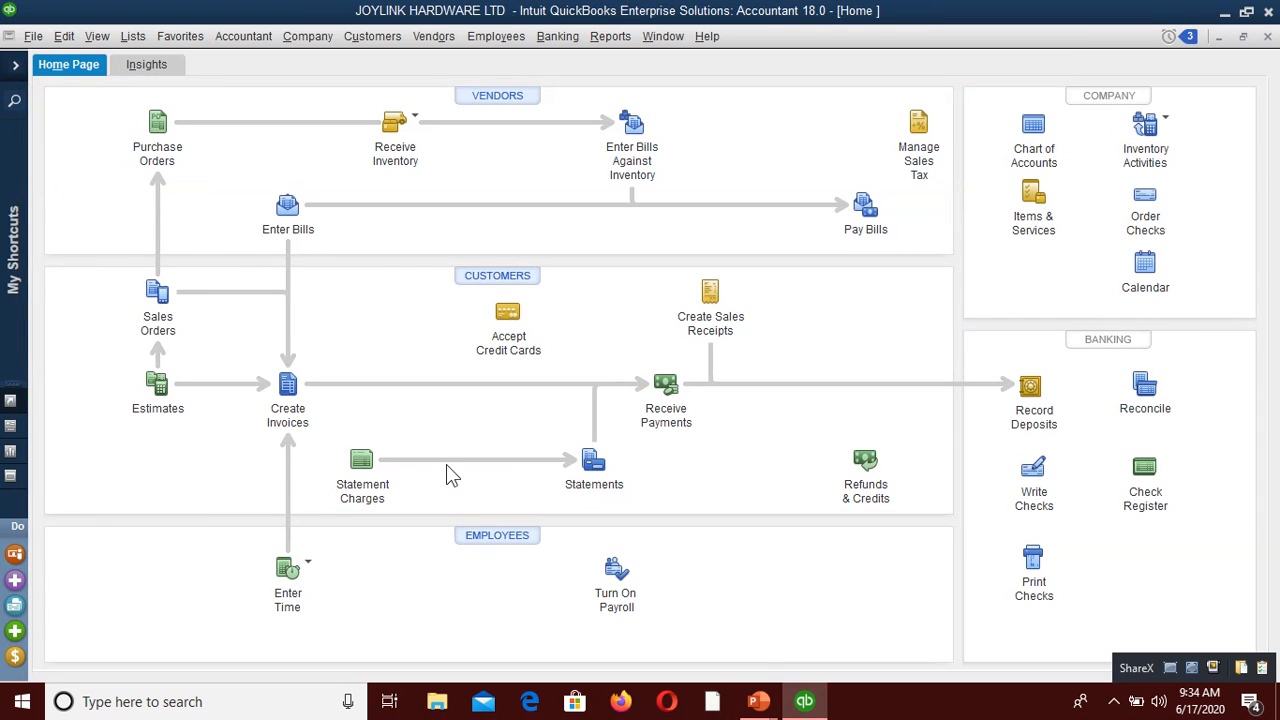
Receive inventory without a bill from CROWN PAINT LTD against its open 06/17/2020 purchase order, then save and close the item receipt
left_click(416, 137)
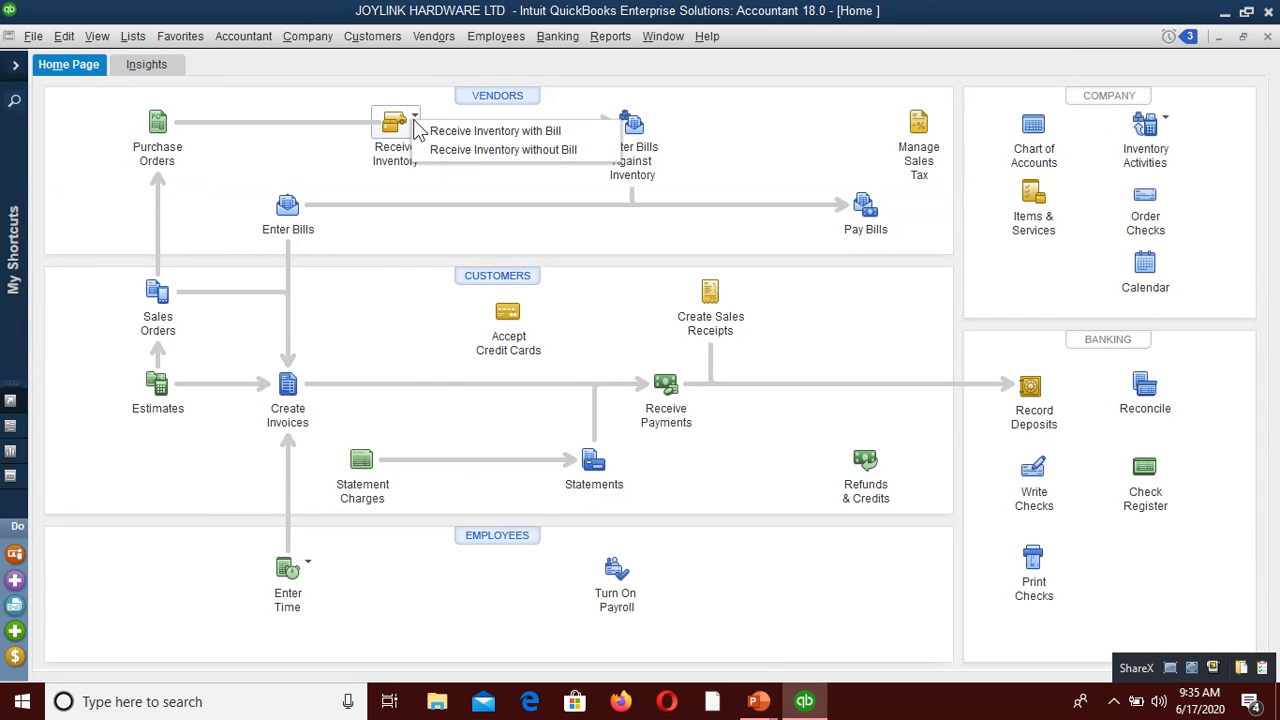
left_click(548, 160)
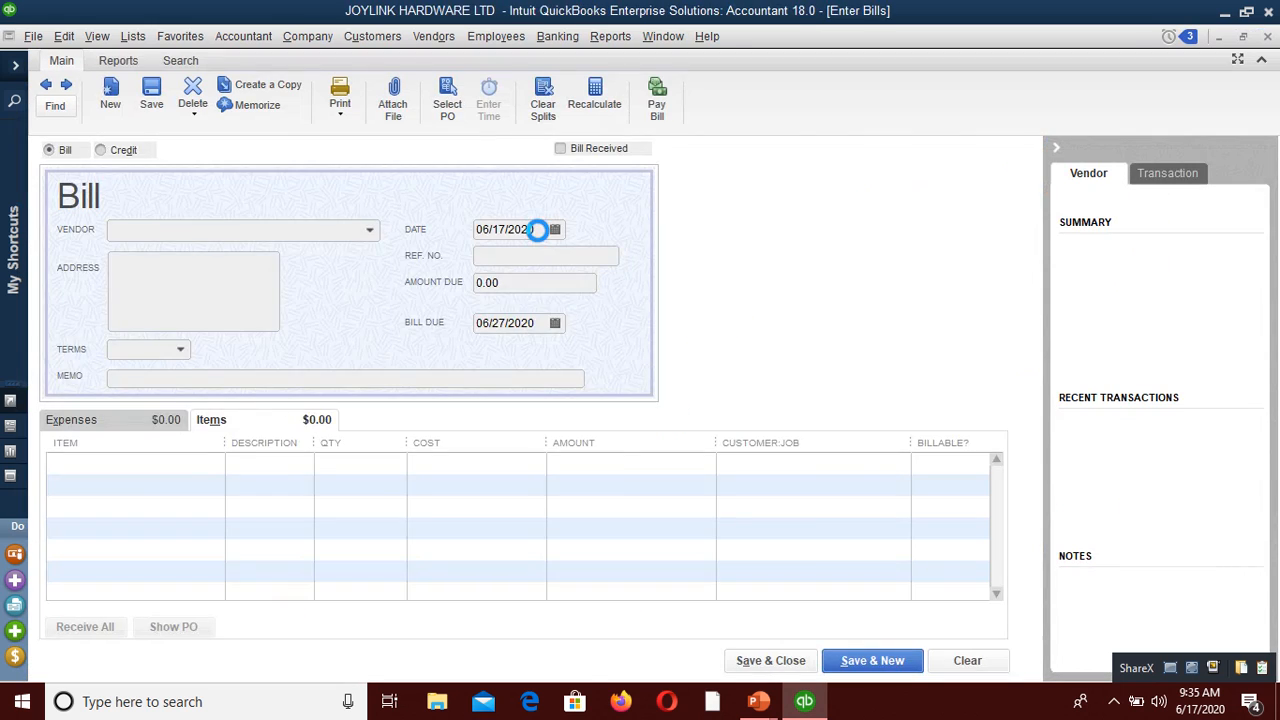
left_click(313, 246)
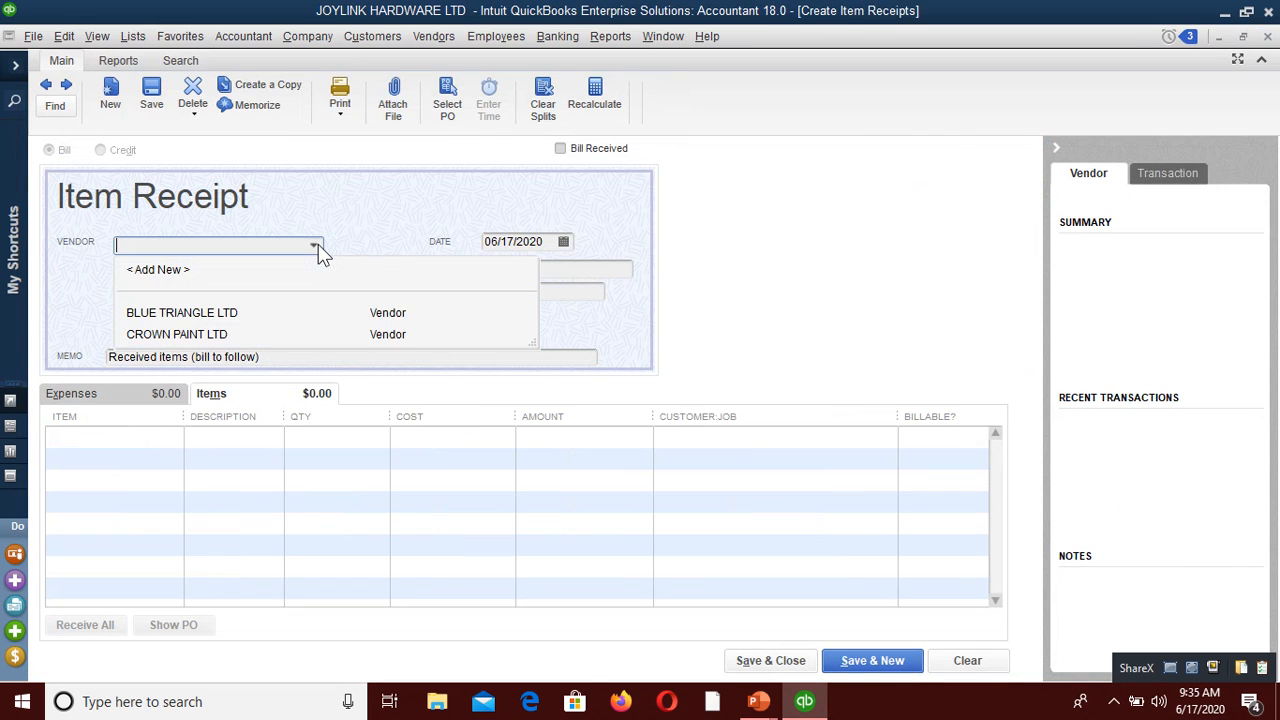
left_click(185, 335)
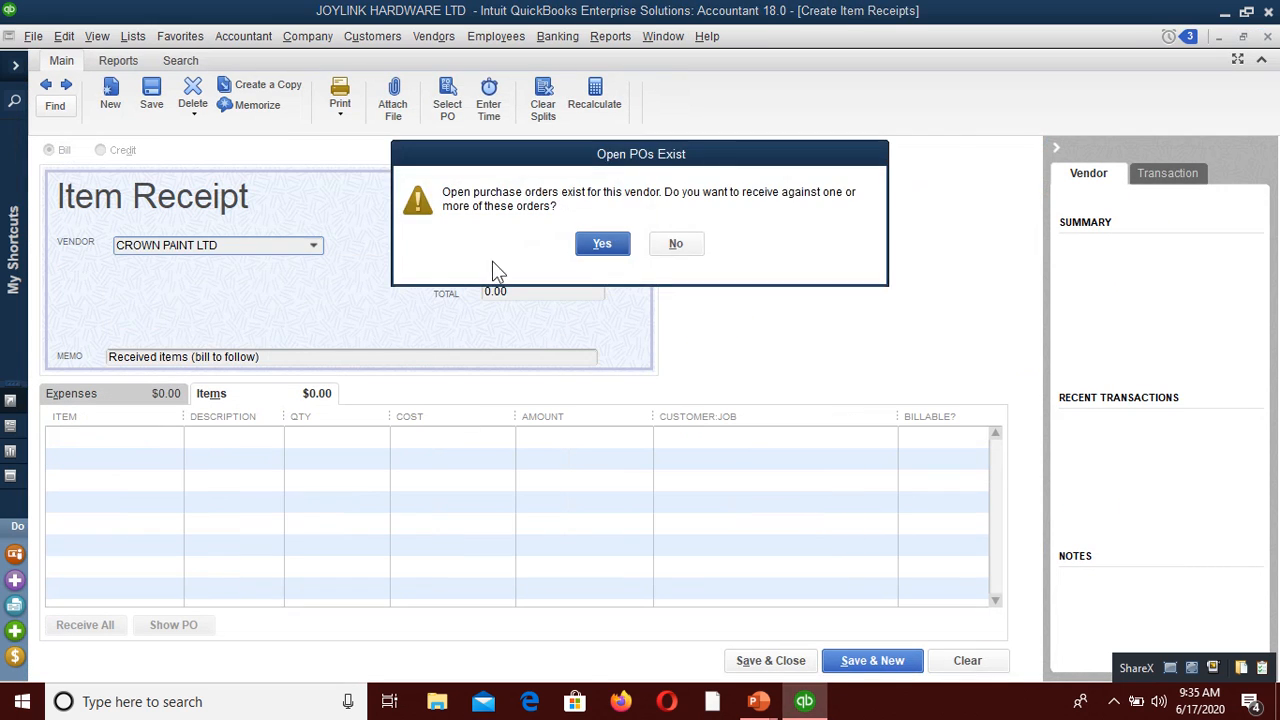
left_click(602, 246)
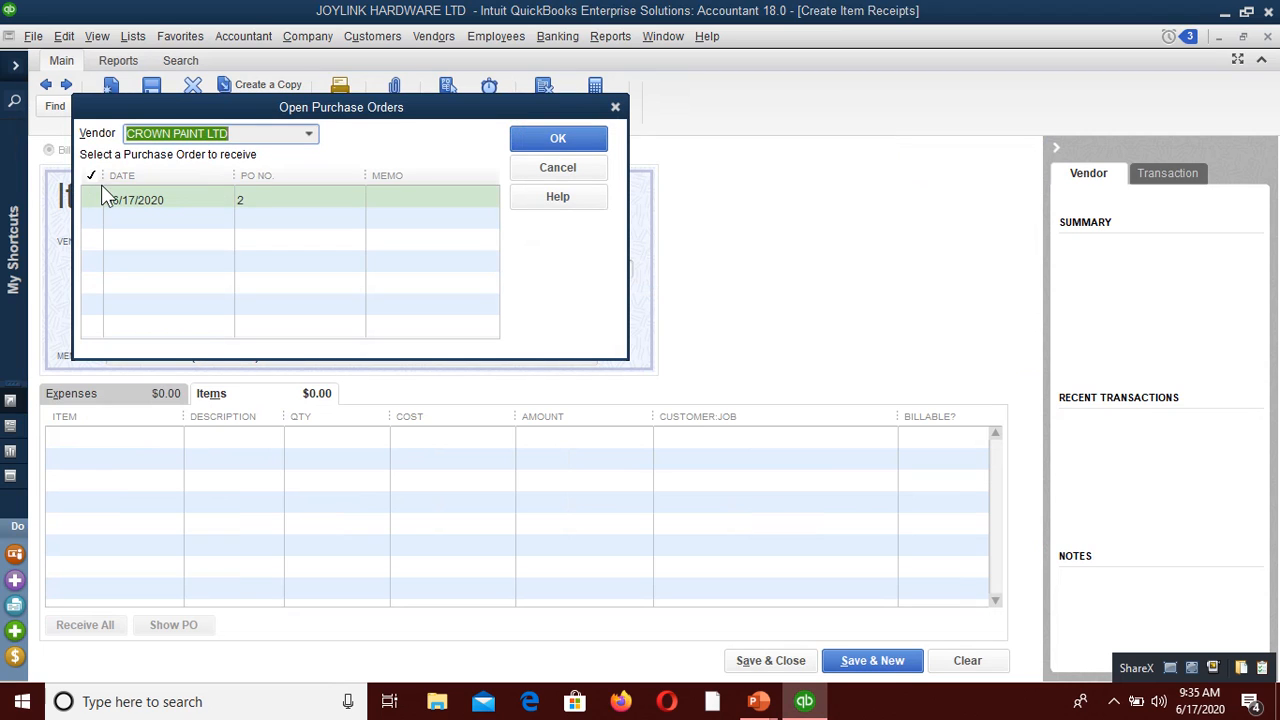
left_click(92, 200)
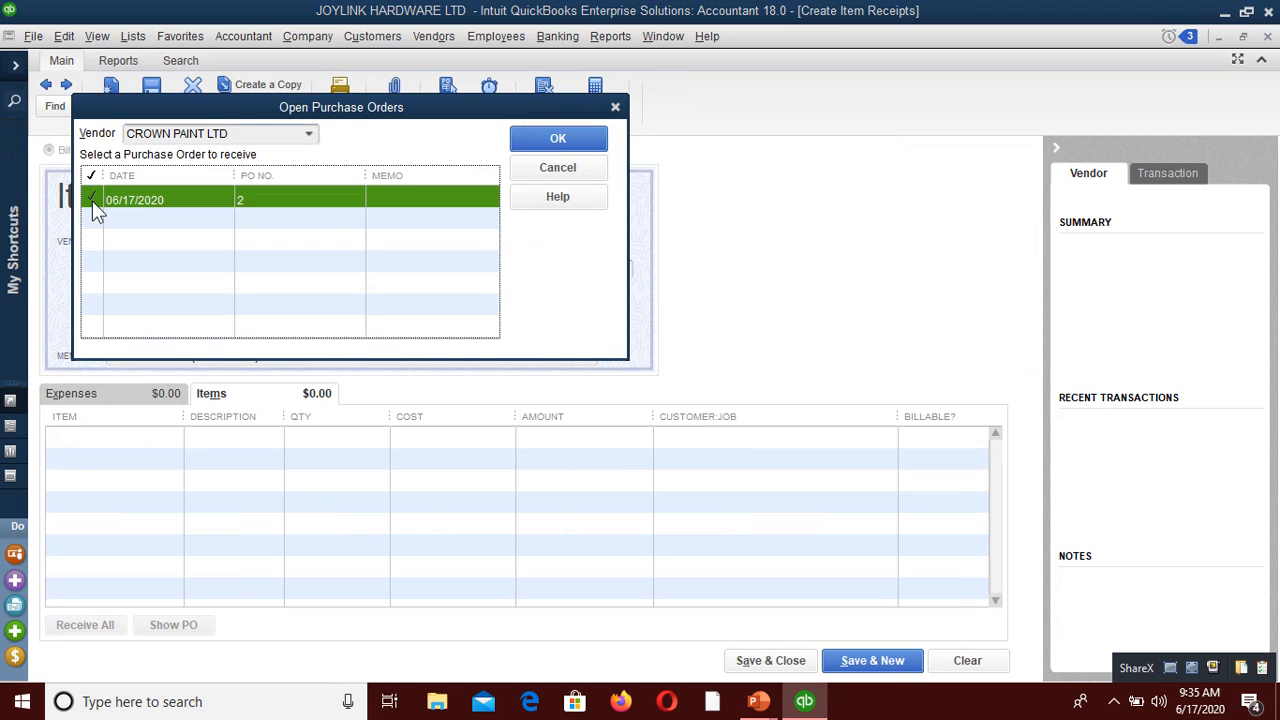
left_click(557, 137)
left_click(768, 660)
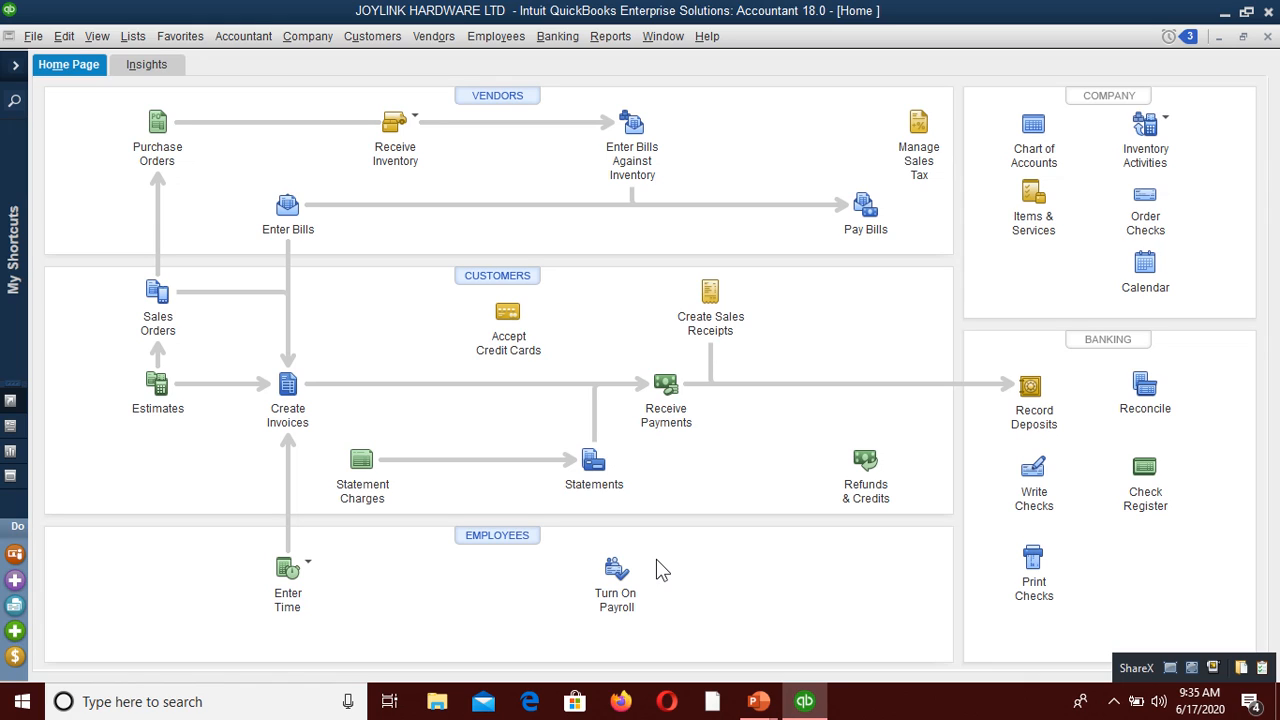
Pay the BLUE TRIANGLE LTD bill in full by check from EQUITY BANK, then check the bank account's balance in the chart of accounts
left_click(864, 210)
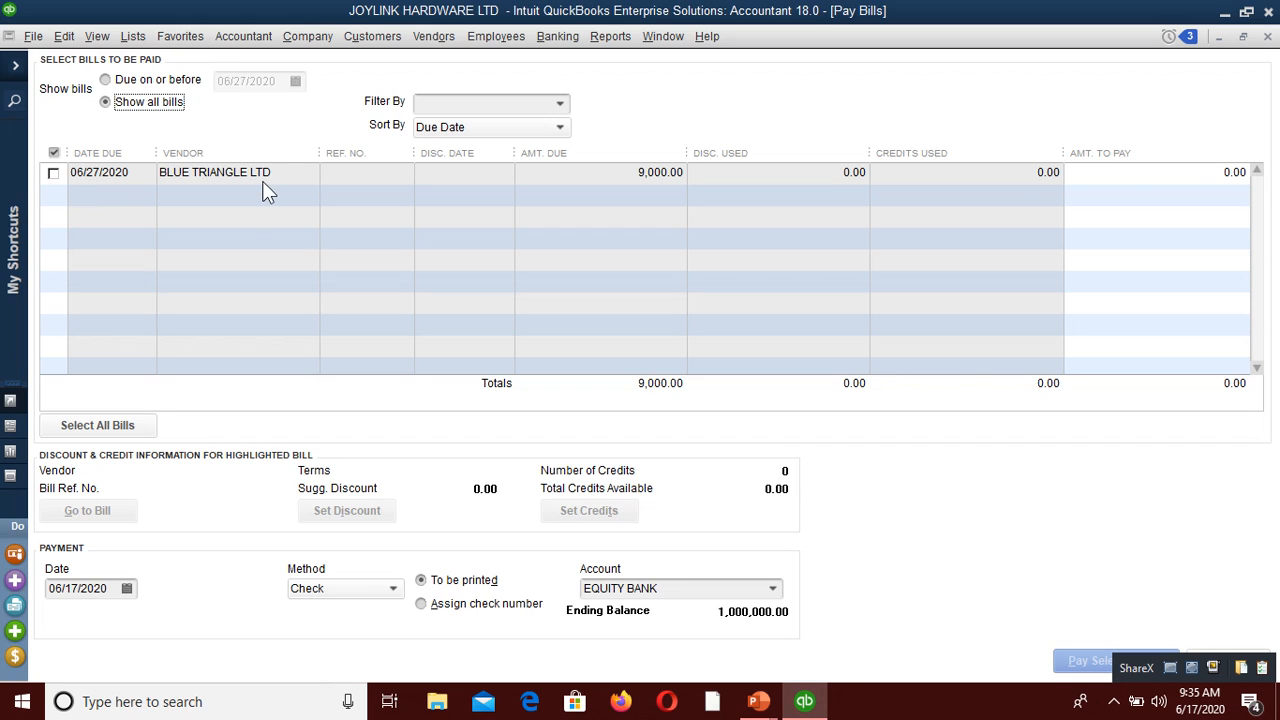
left_click(53, 173)
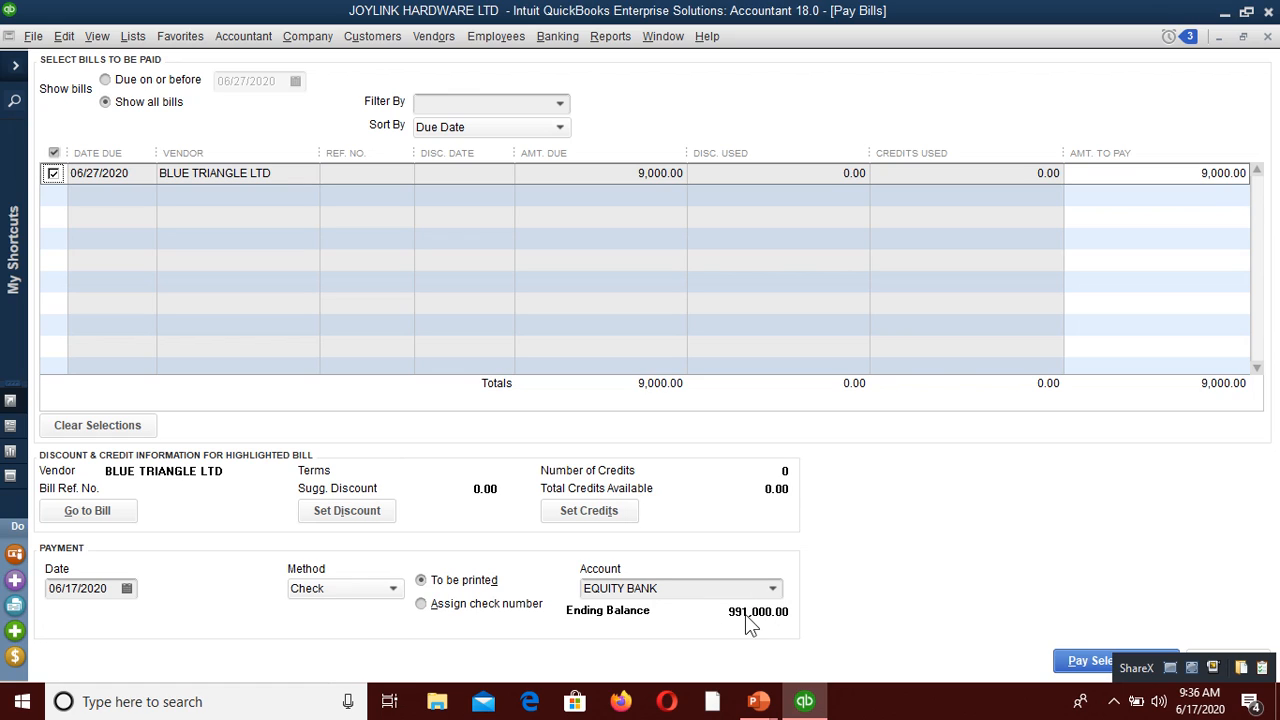
left_click(1078, 652)
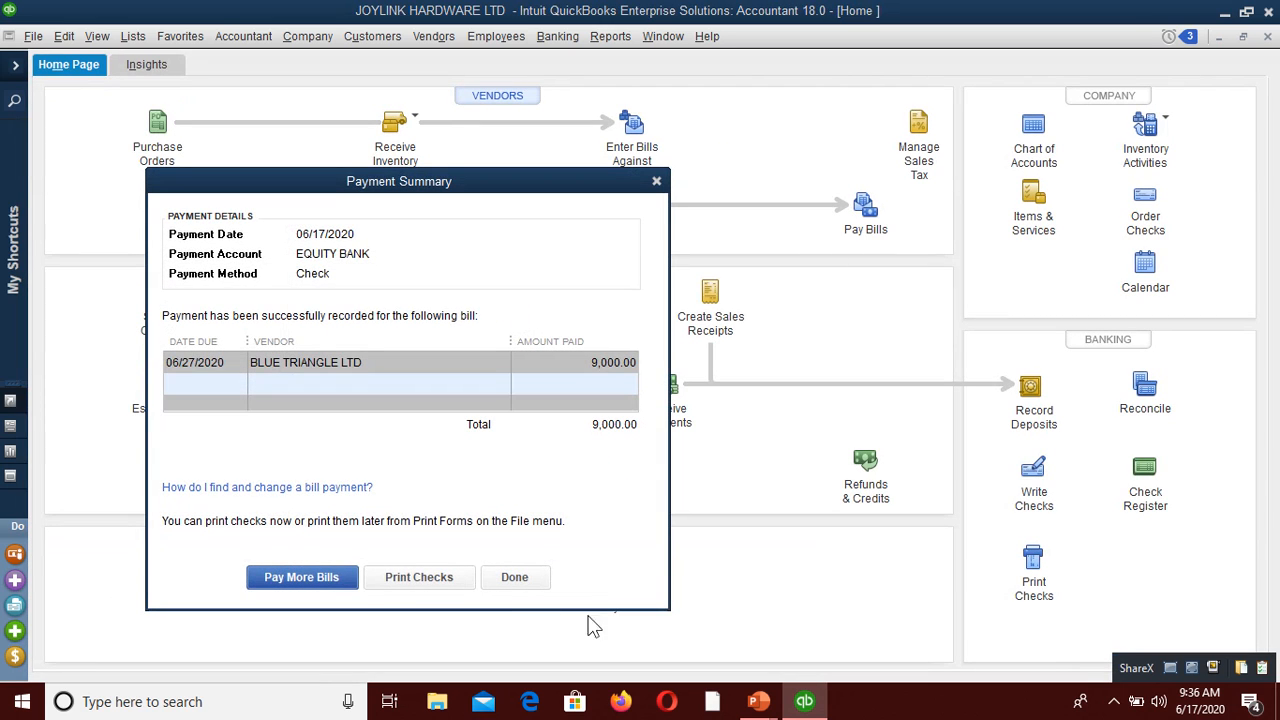
left_click(535, 588)
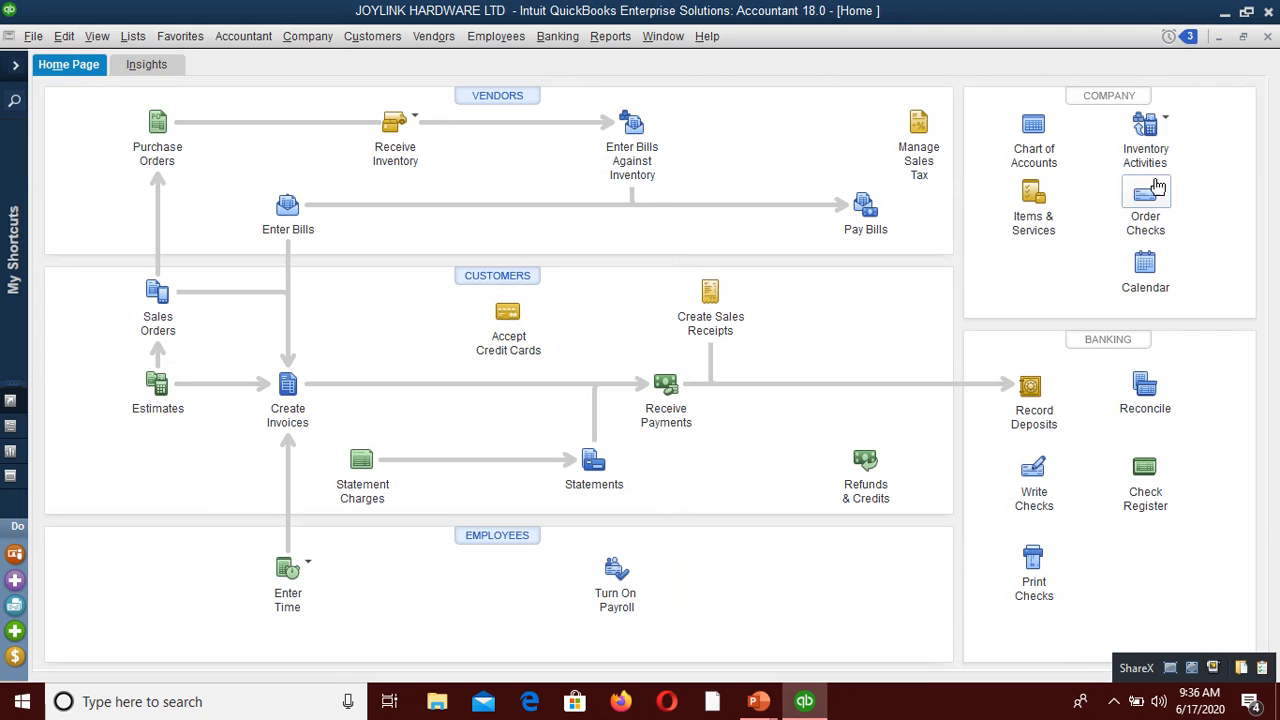
left_click(1036, 143)
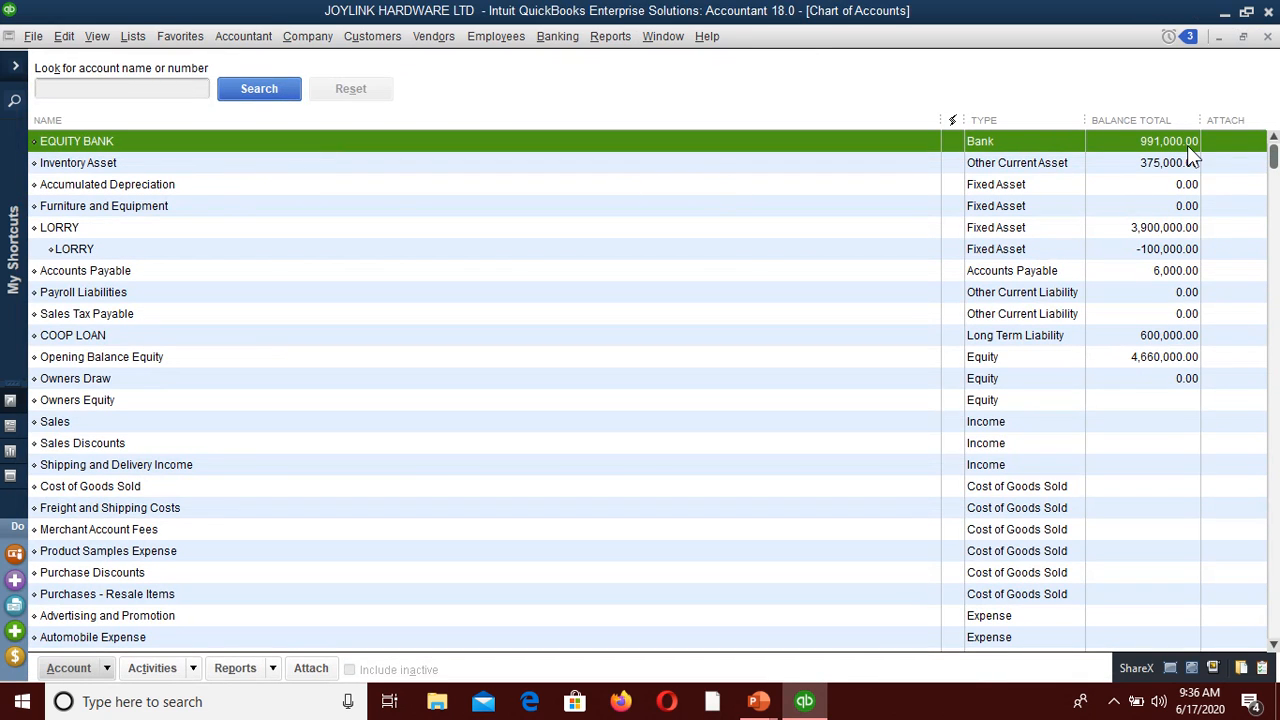
left_click(1265, 37)
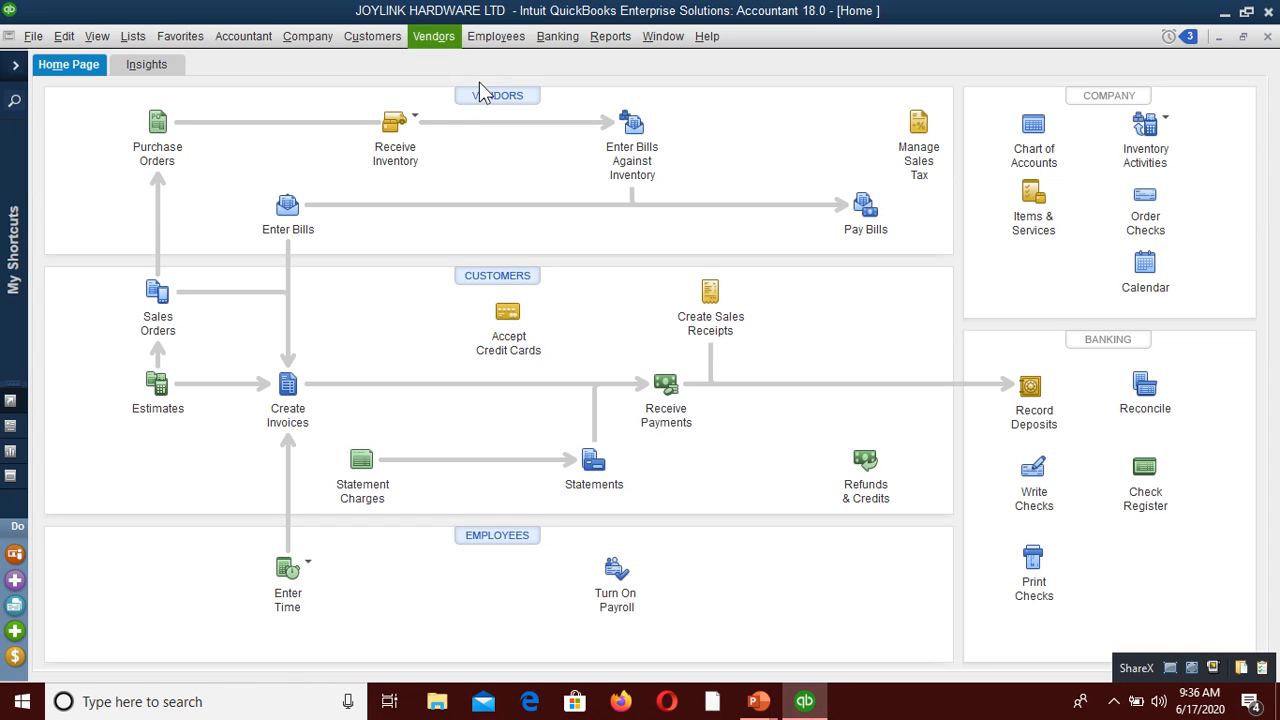
left_click(409, 123)
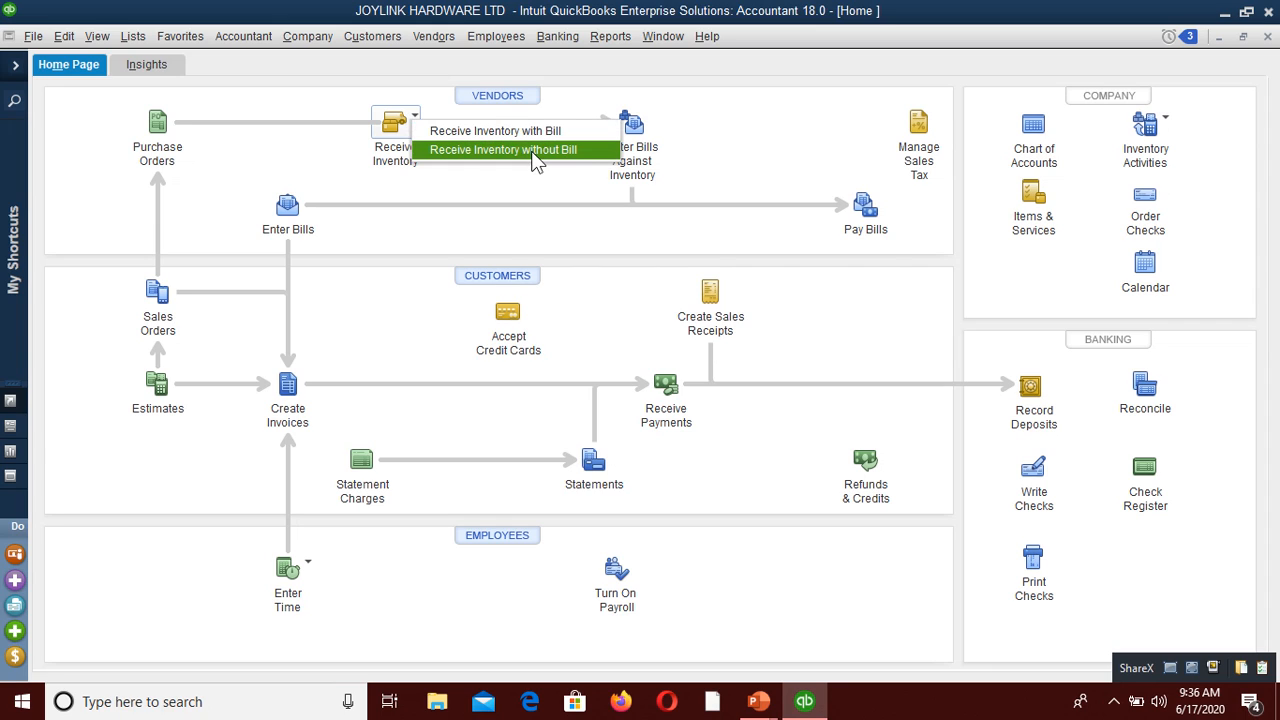
left_click(492, 182)
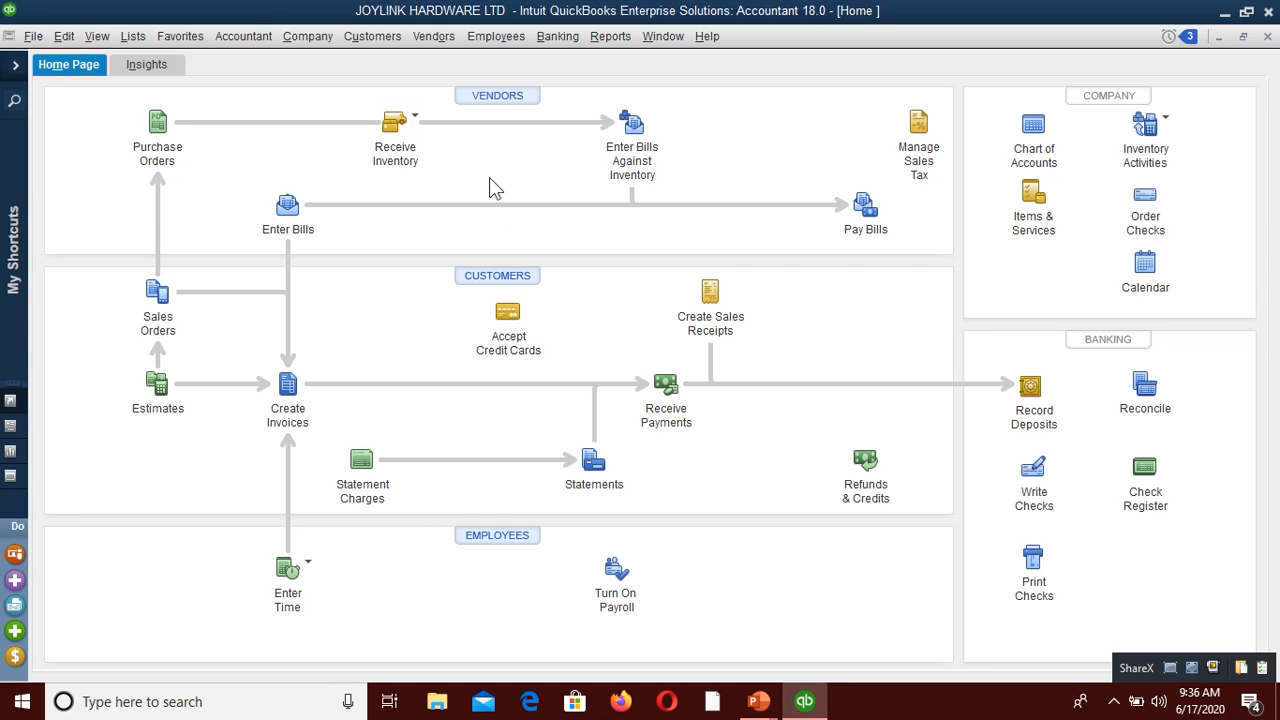